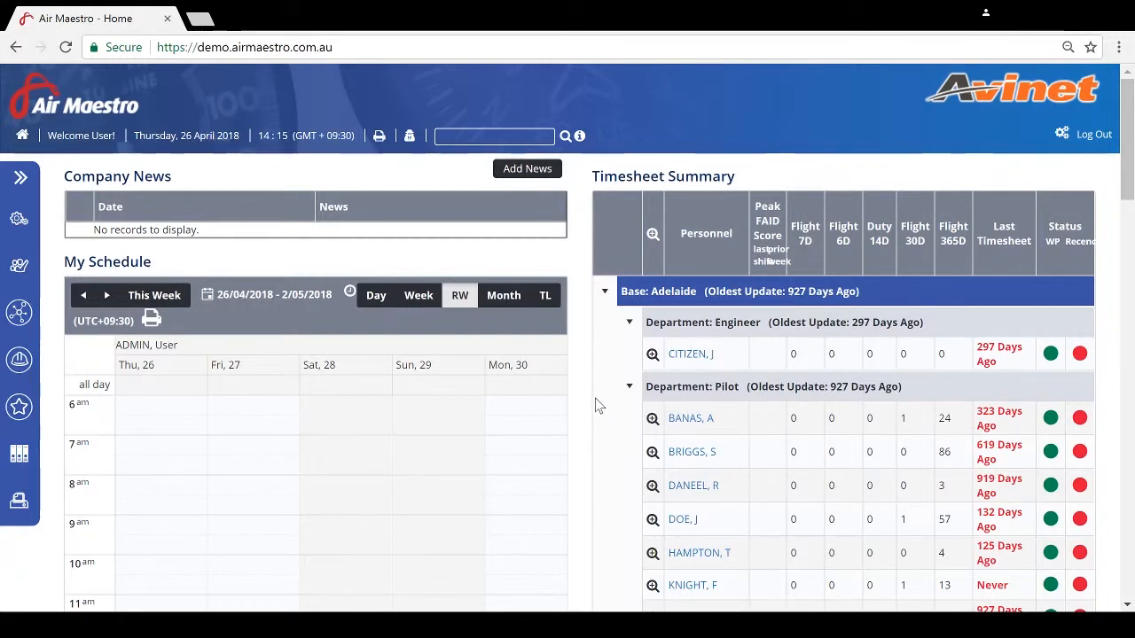
Open the engineer's access levels from the timesheet summary, filter them by "alerts" and review the manual alert permissions in edit mode
click(679, 356)
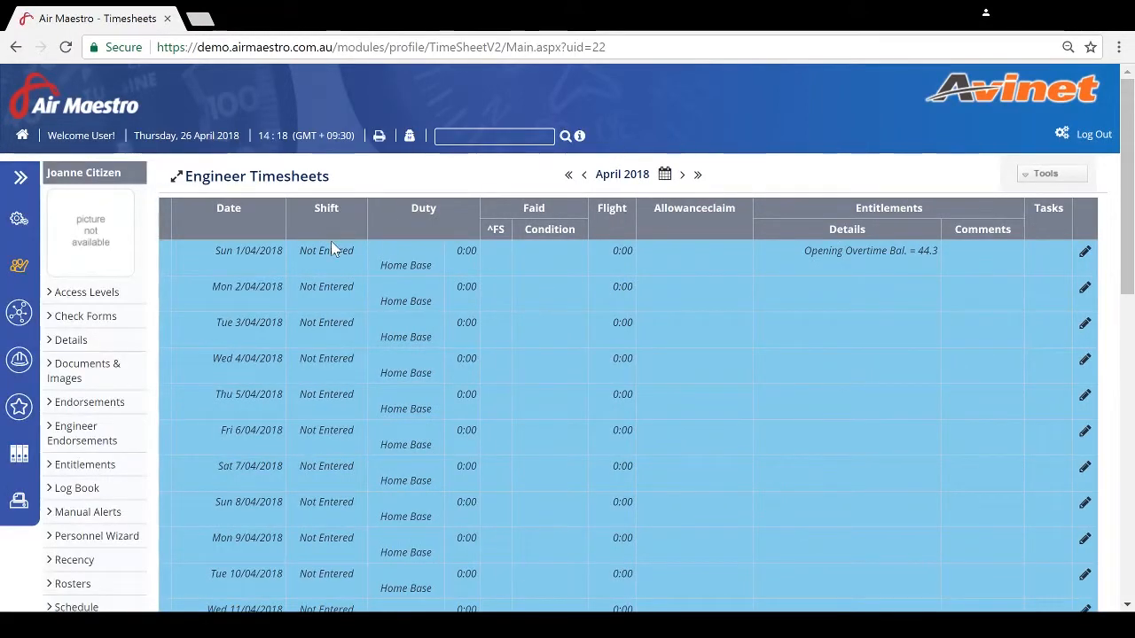
click(98, 292)
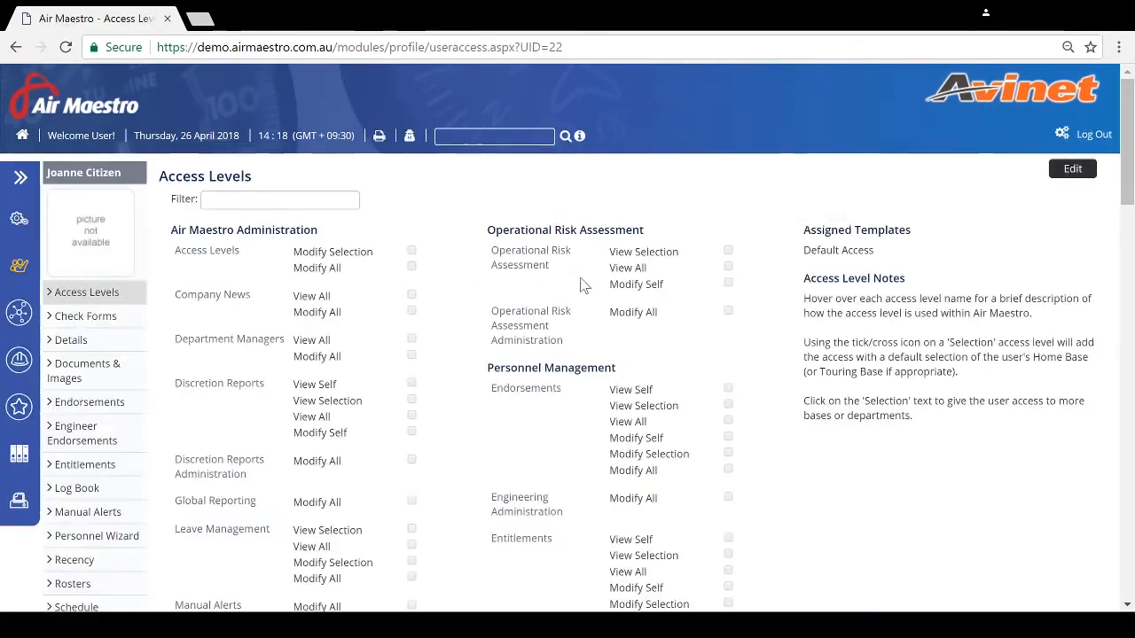
click(321, 204)
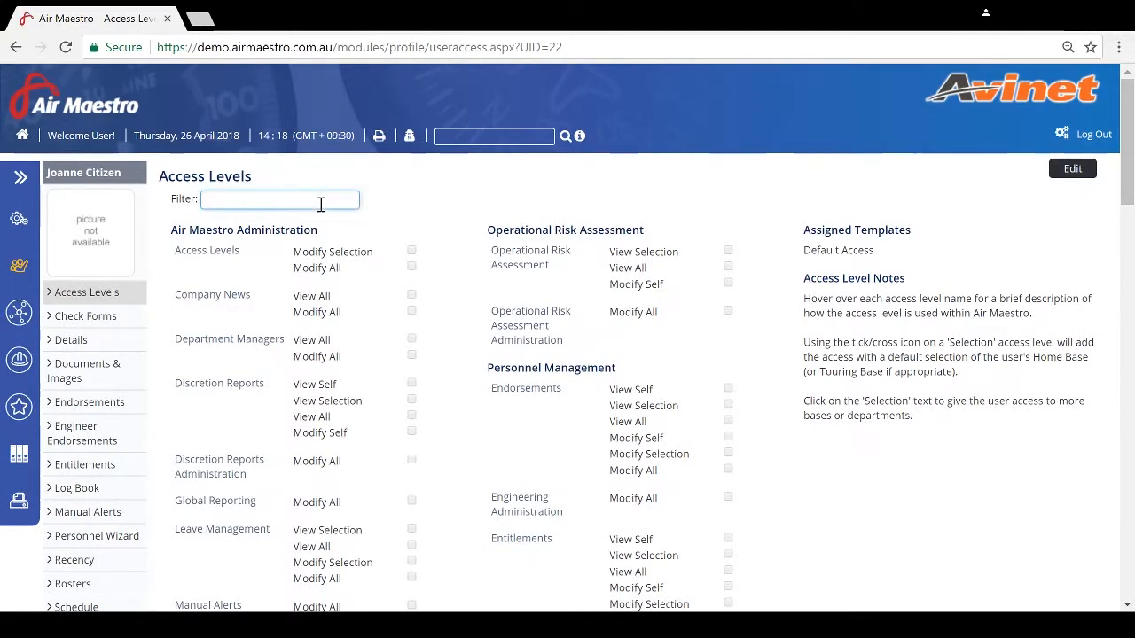
text(alerts)
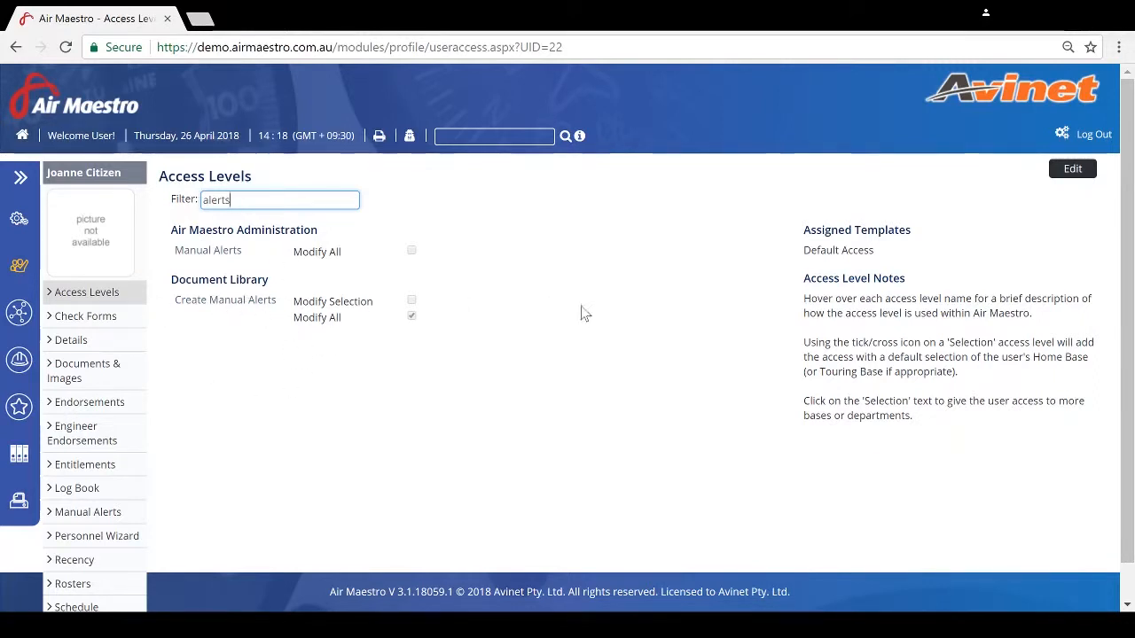
click(1075, 171)
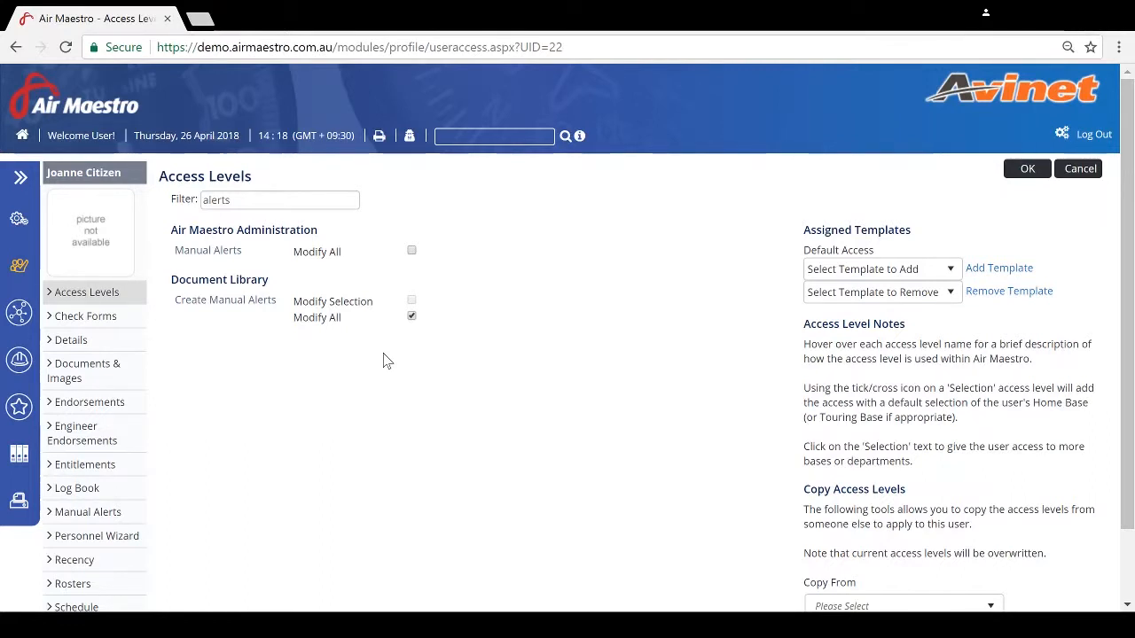
click(1011, 172)
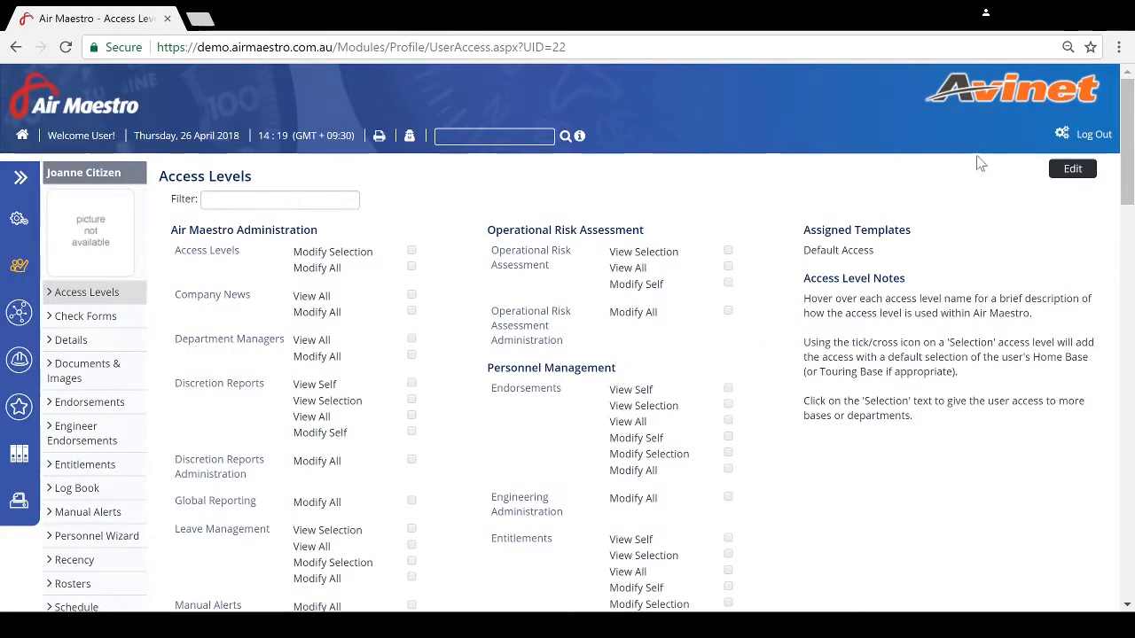
In the alerts setup, add an alert category named "Video Training" under Top Level
click(1062, 135)
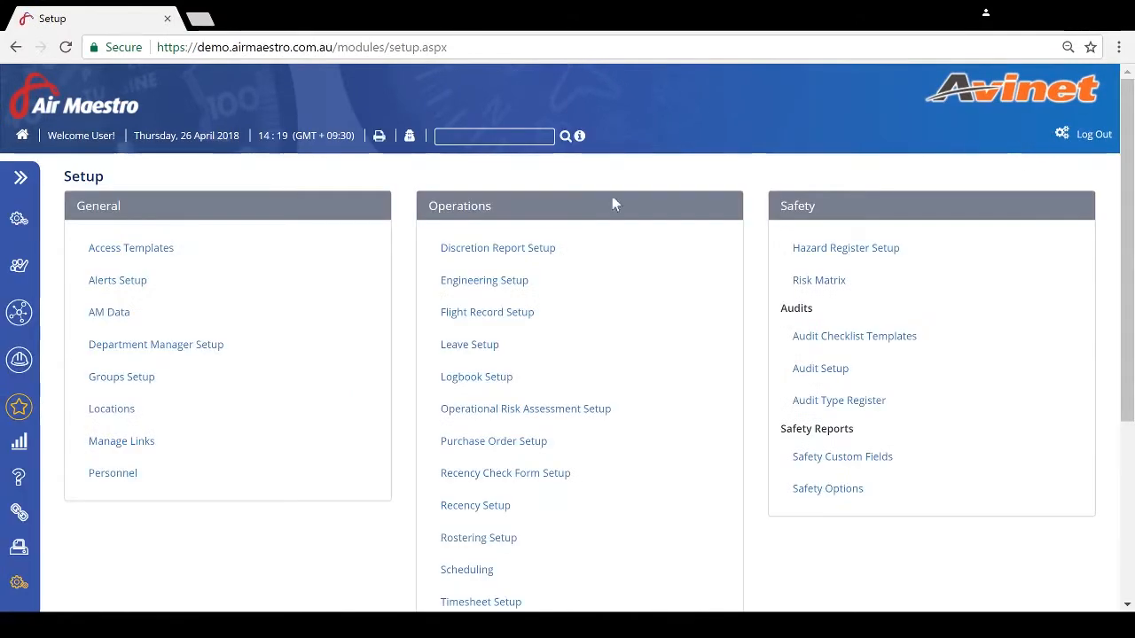
click(143, 283)
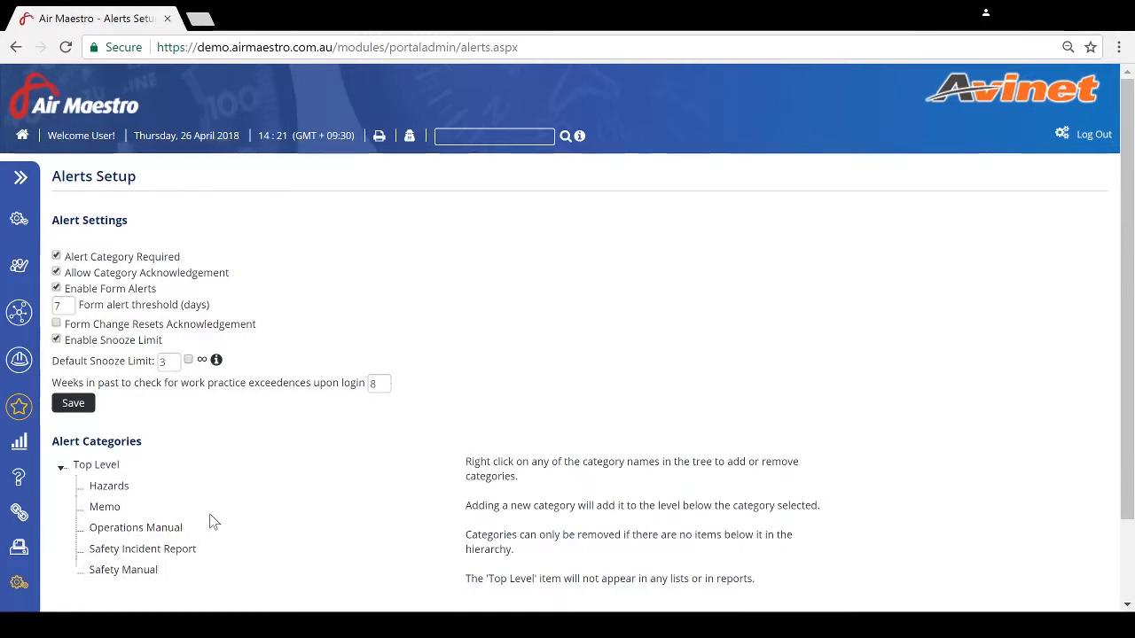
right_click(107, 465)
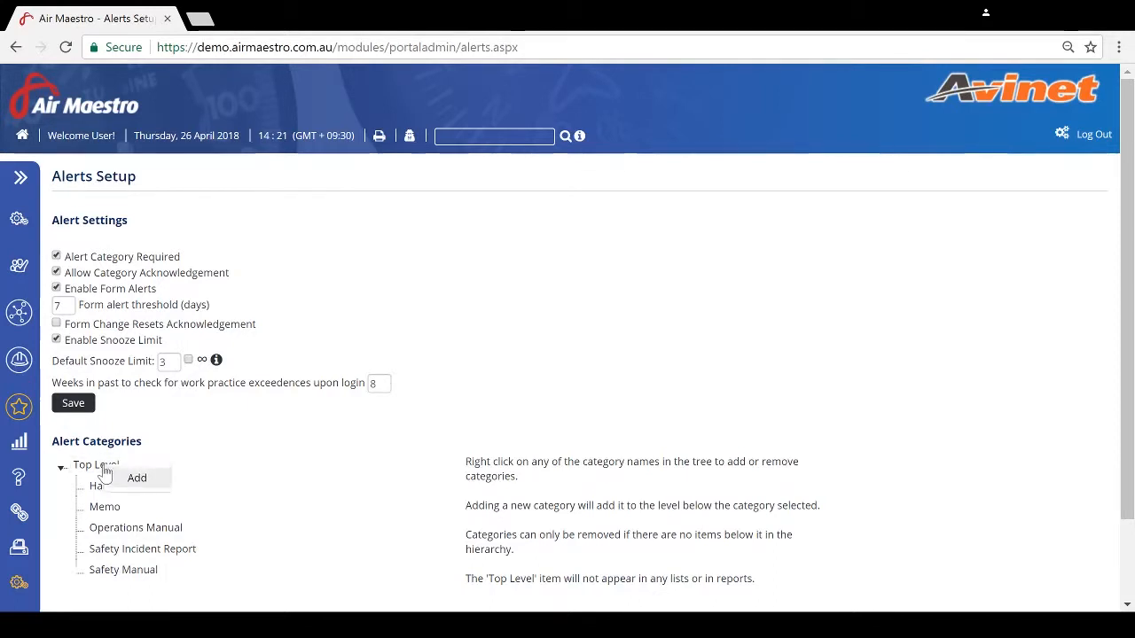
click(131, 478)
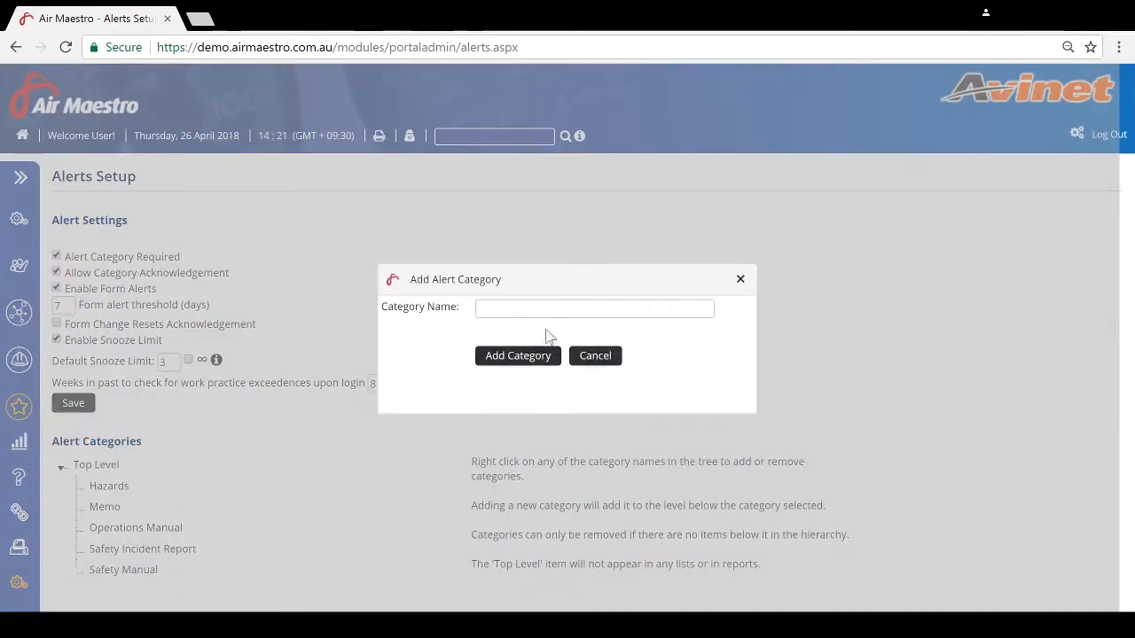
click(555, 306)
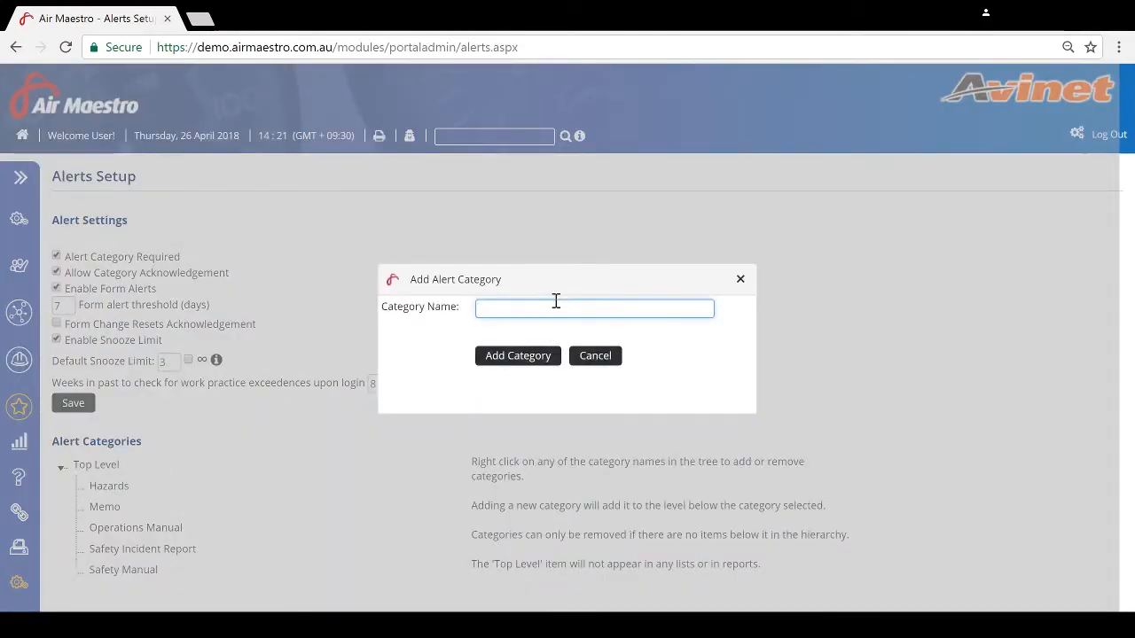
text(Video )
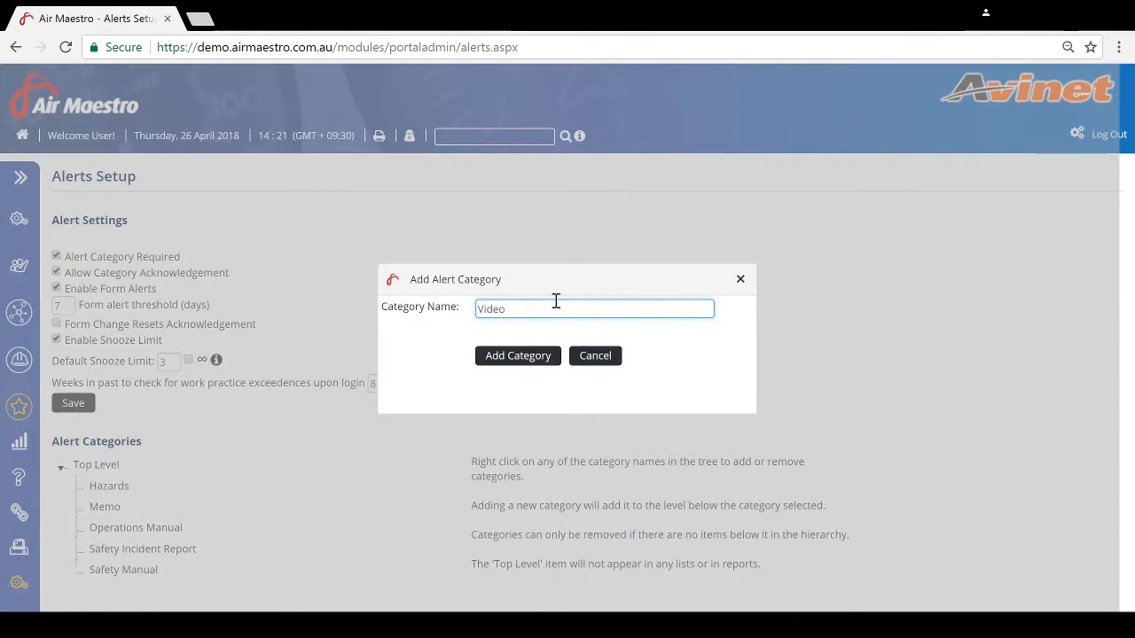
text(Training)
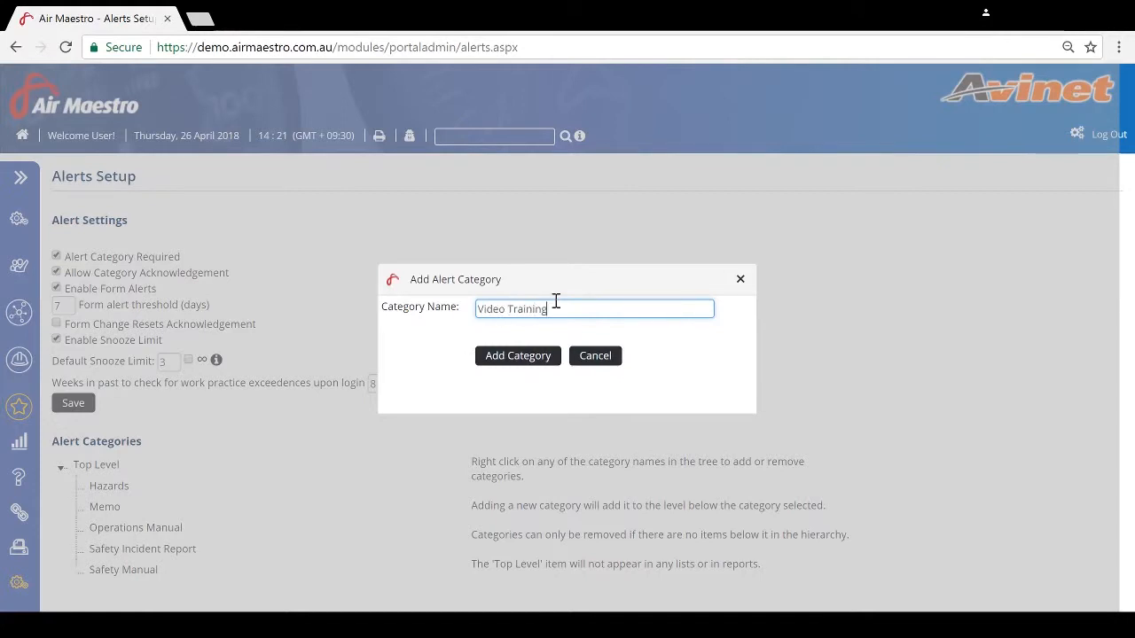
click(551, 360)
Add a subcategory named "Sub level item" under the Video Training alert category, and remove that subcategory again
scroll(359, 432, down, 2)
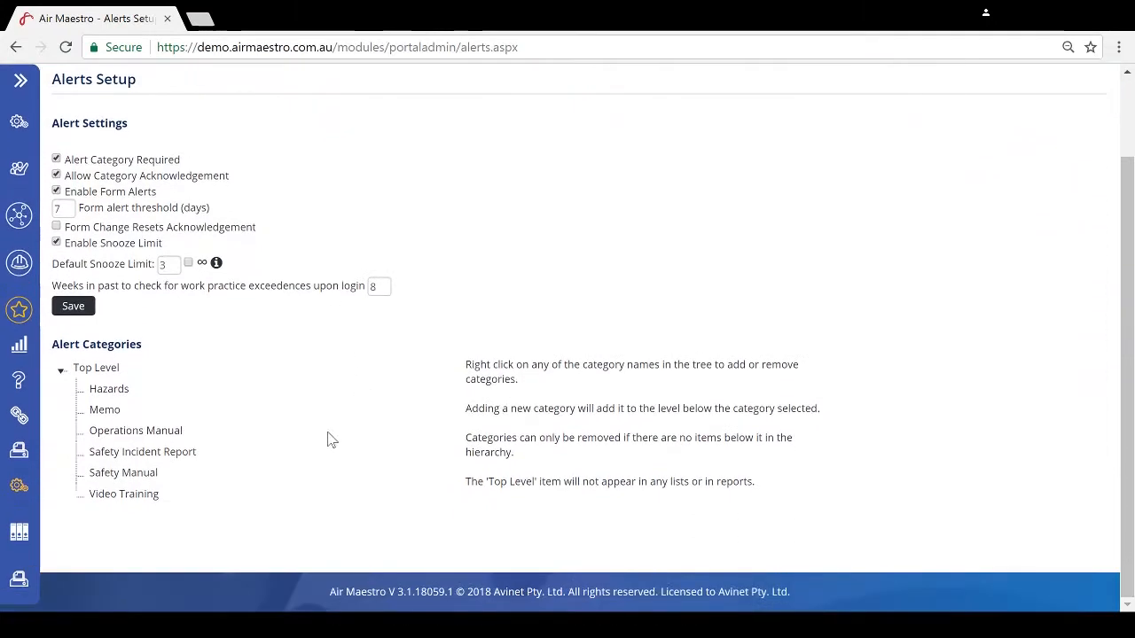
right_click(114, 502)
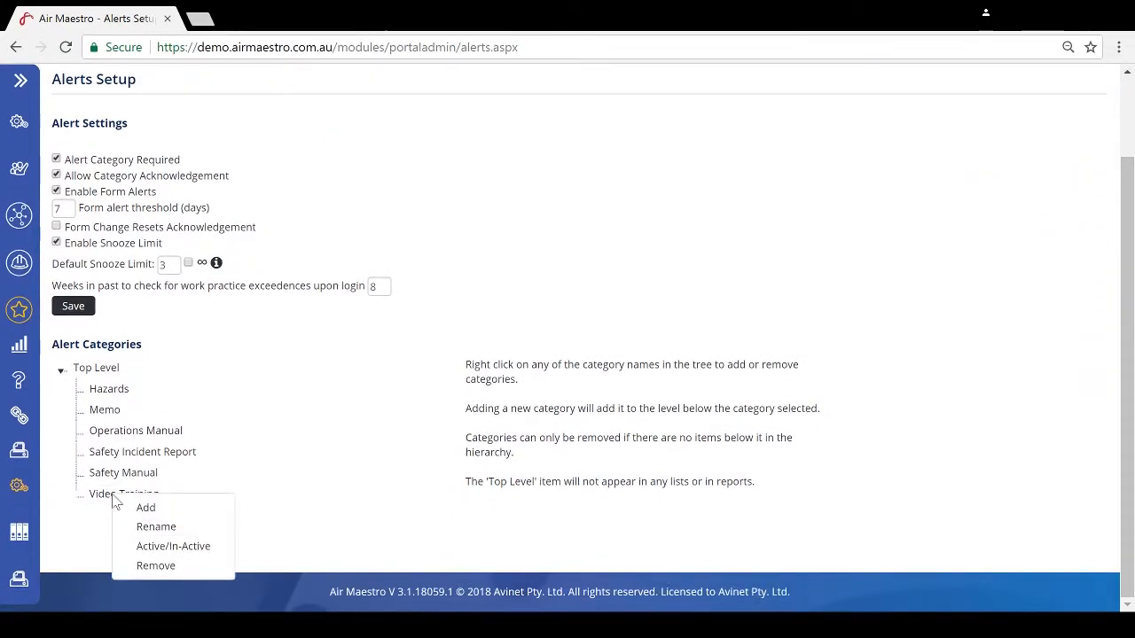
click(153, 508)
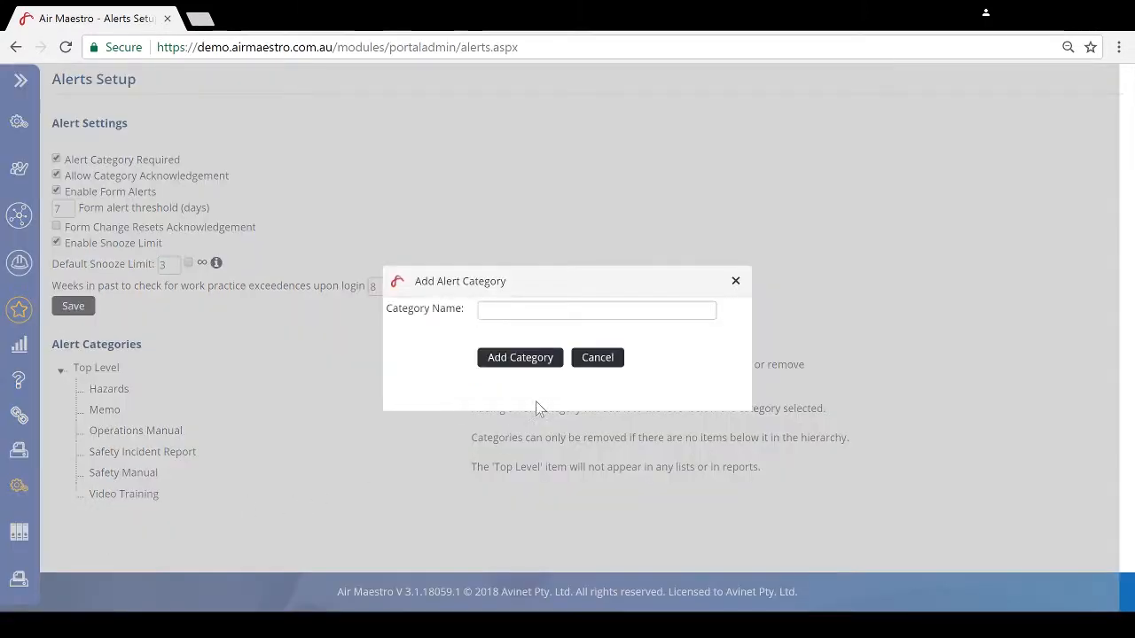
click(545, 309)
text(Sub level)
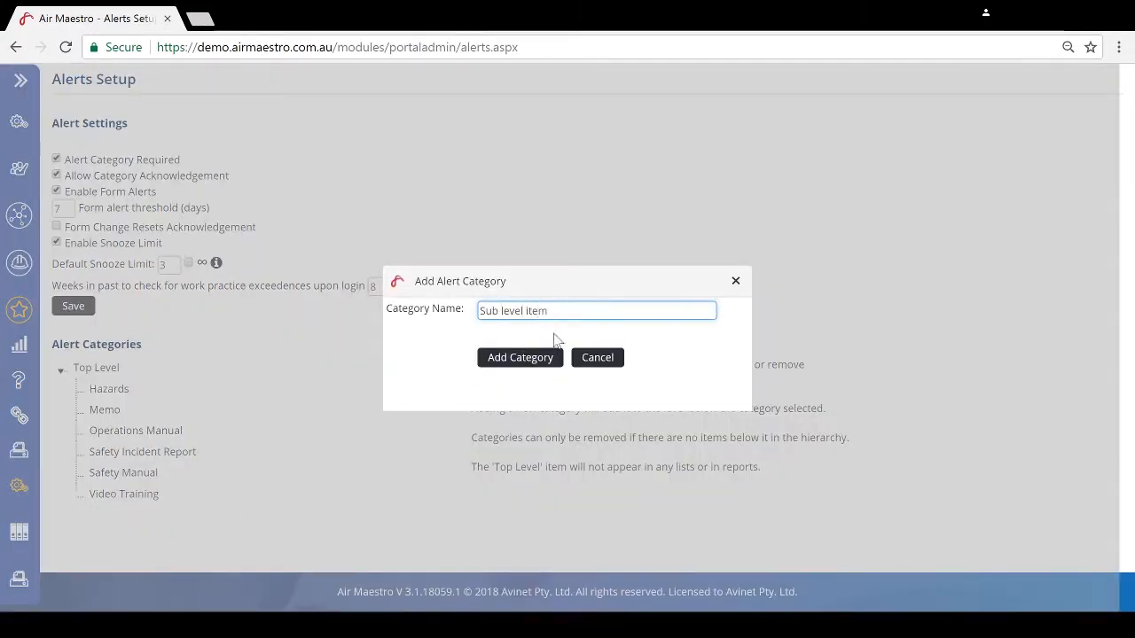
text( item)
click(522, 359)
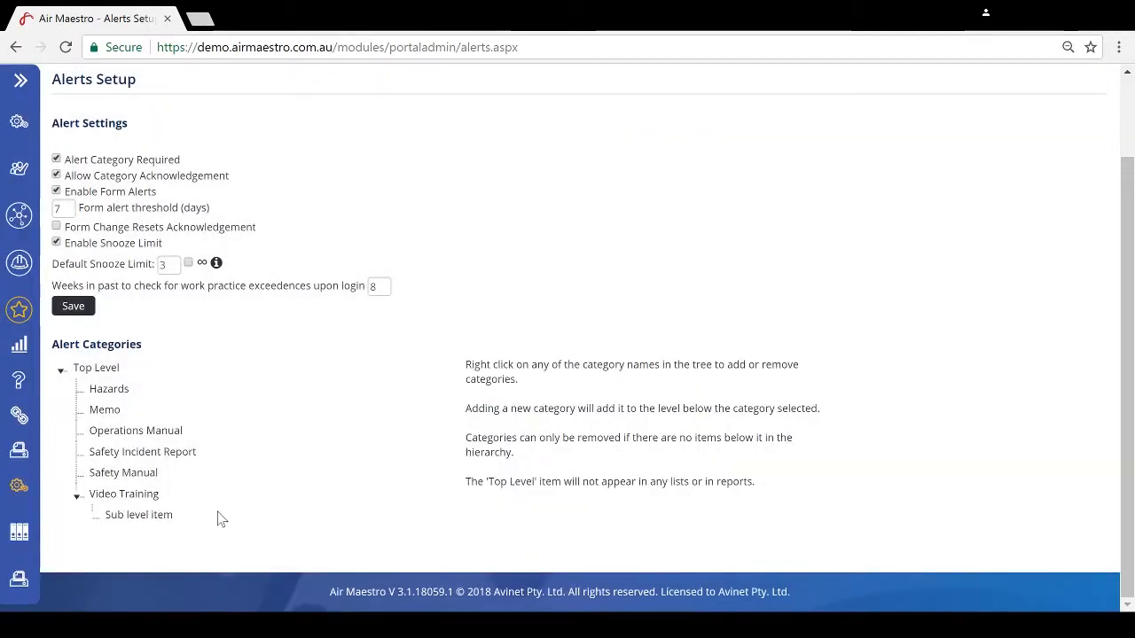
right_click(145, 517)
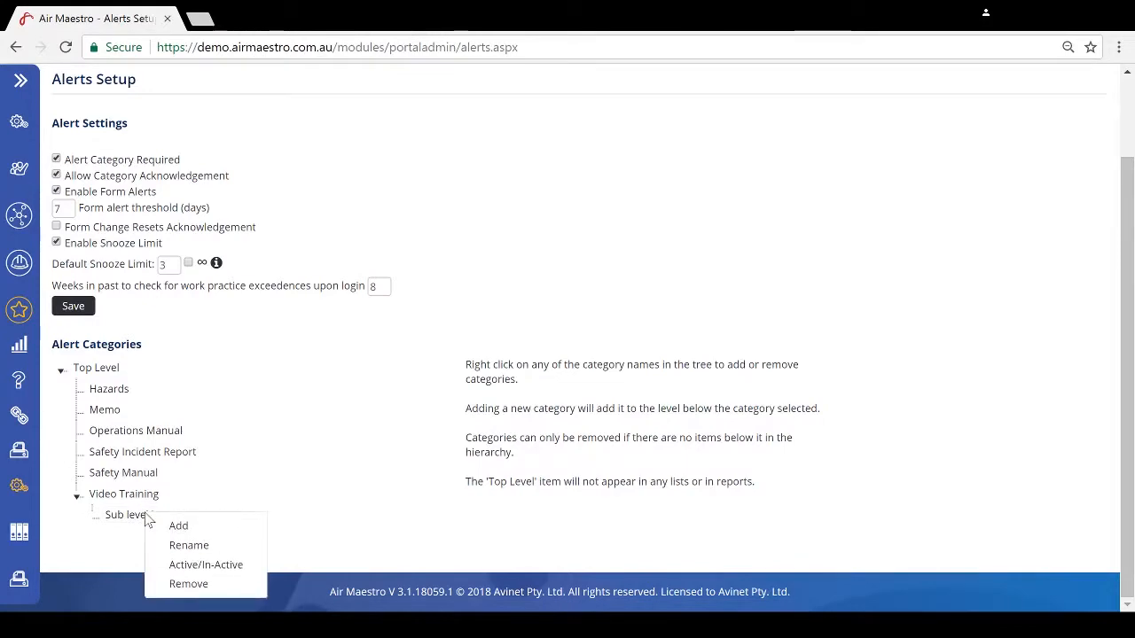
click(212, 585)
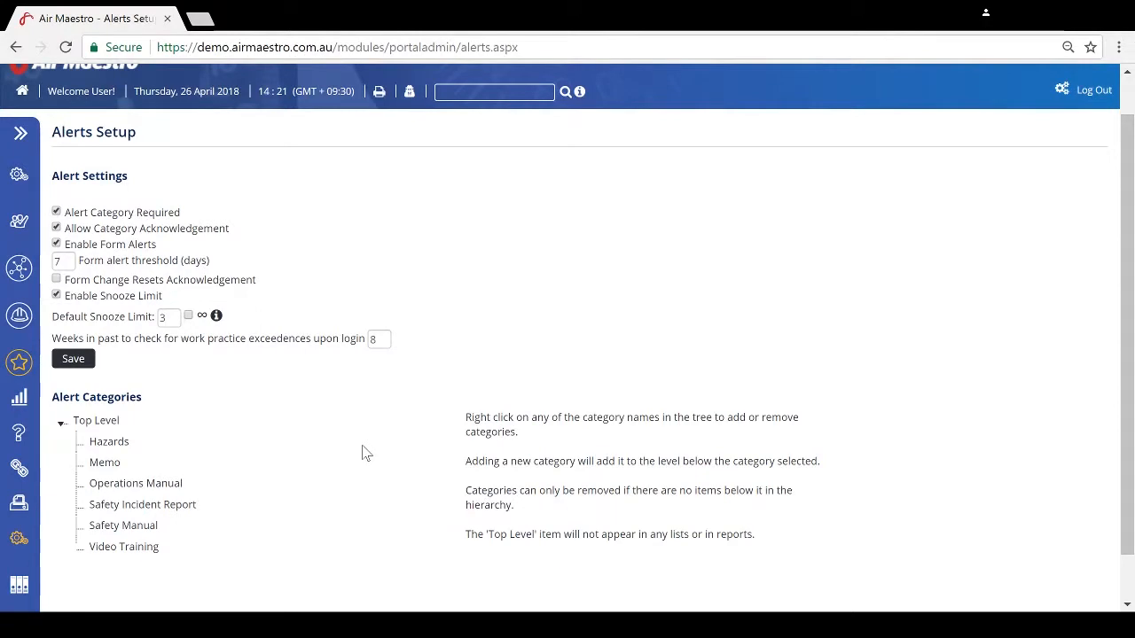
Go to the document library and start a manual alert for the file Audit Report.docx
click(22, 133)
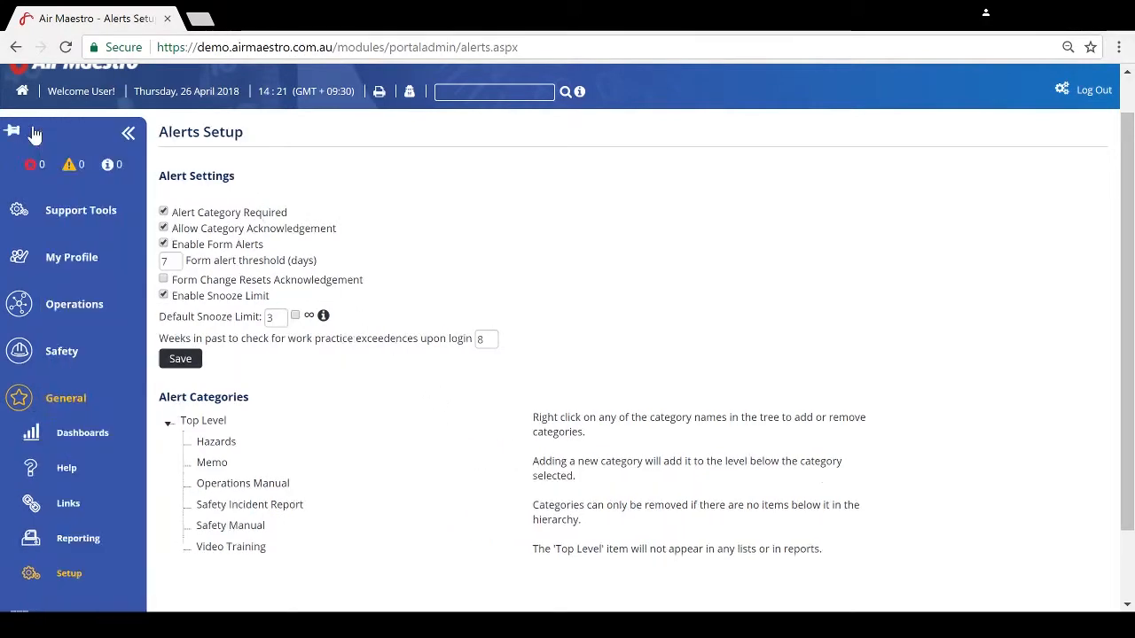
scroll(283, 335, down, 2)
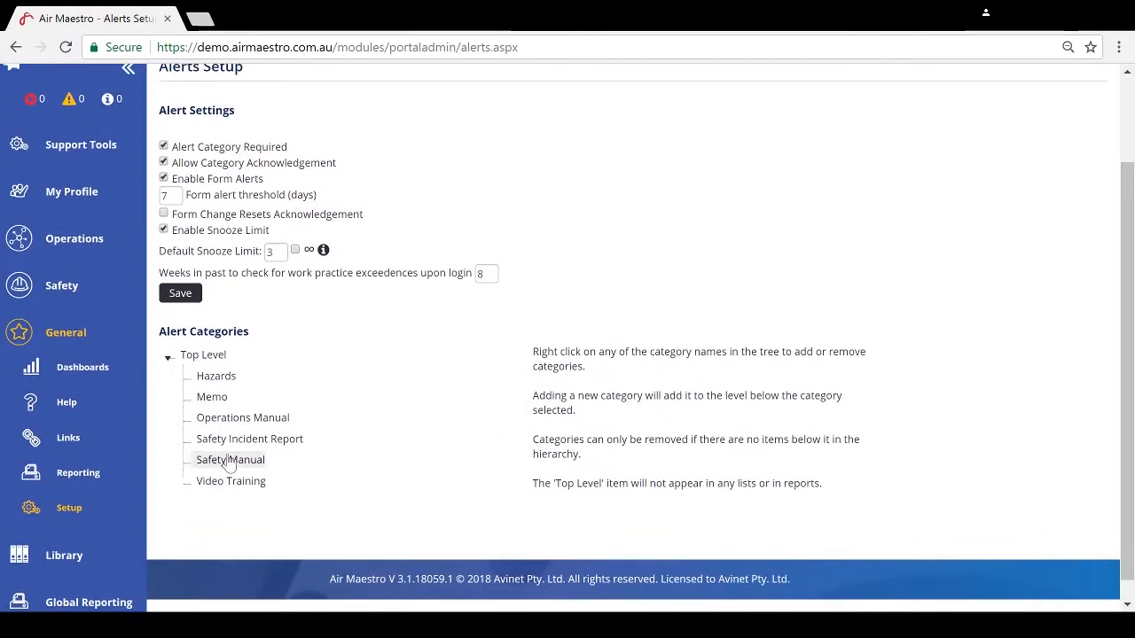
click(73, 530)
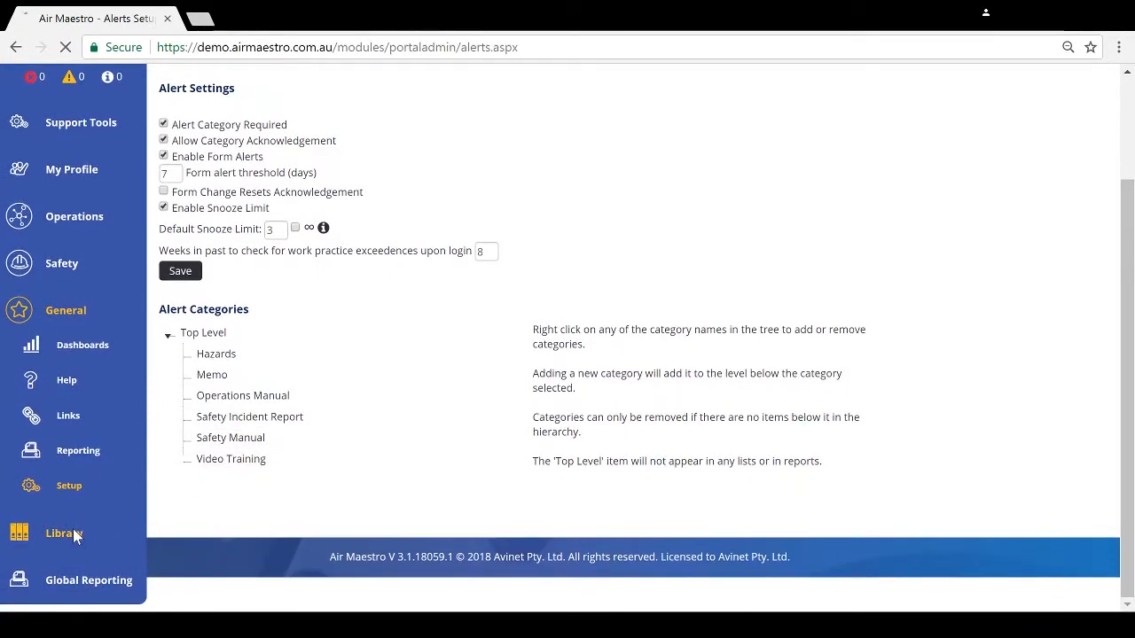
scroll(555, 379, down, 2)
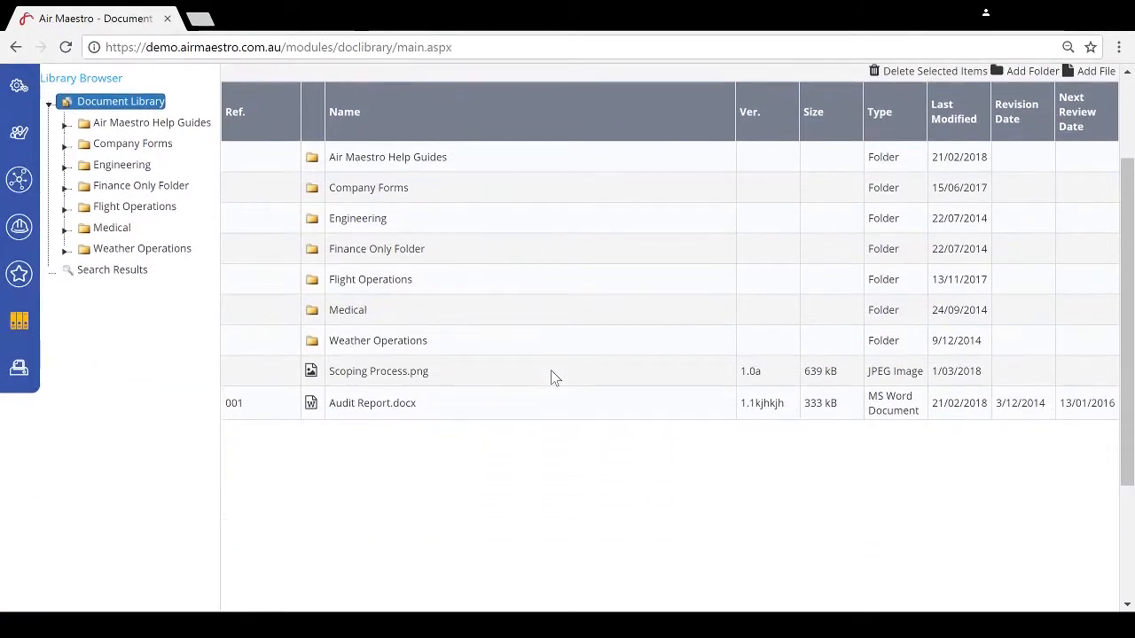
scroll(556, 379, up, 2)
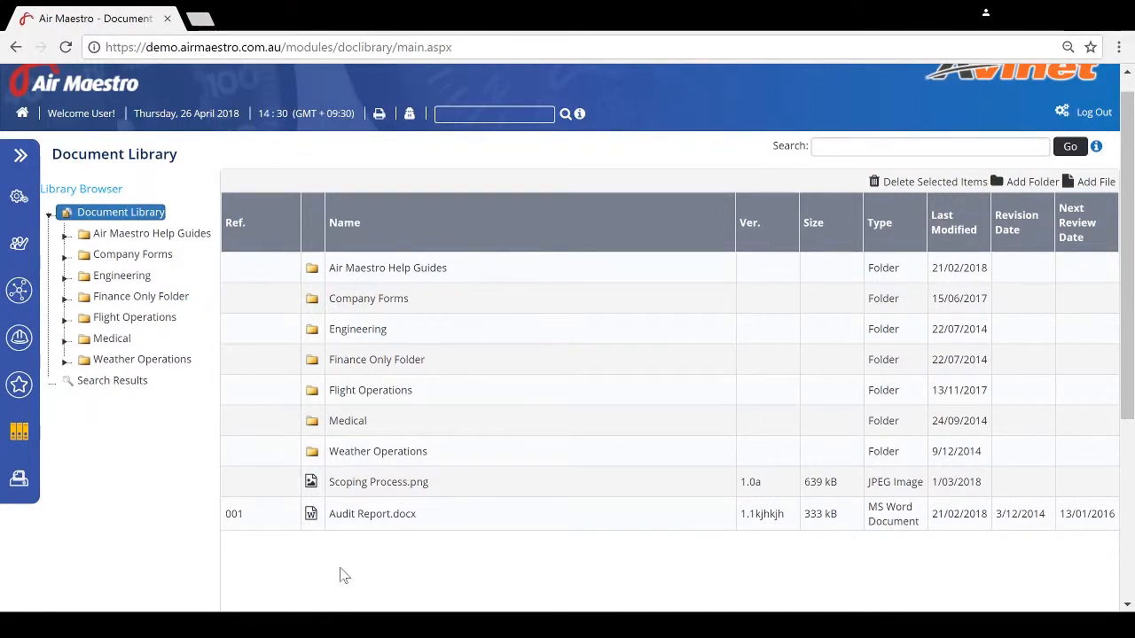
right_click(351, 523)
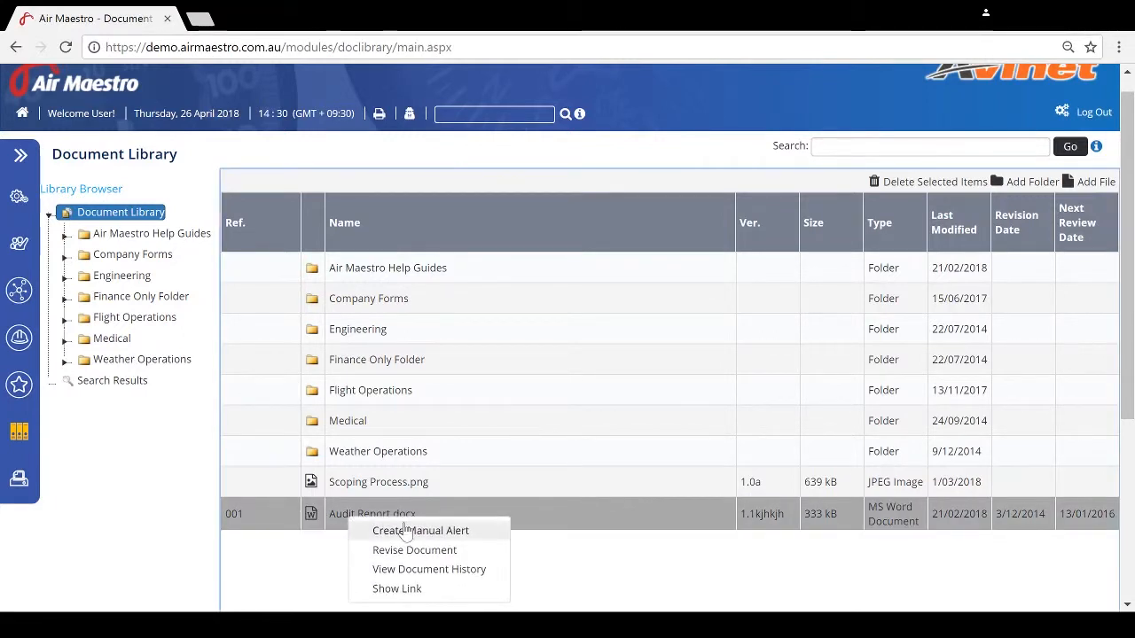
click(467, 535)
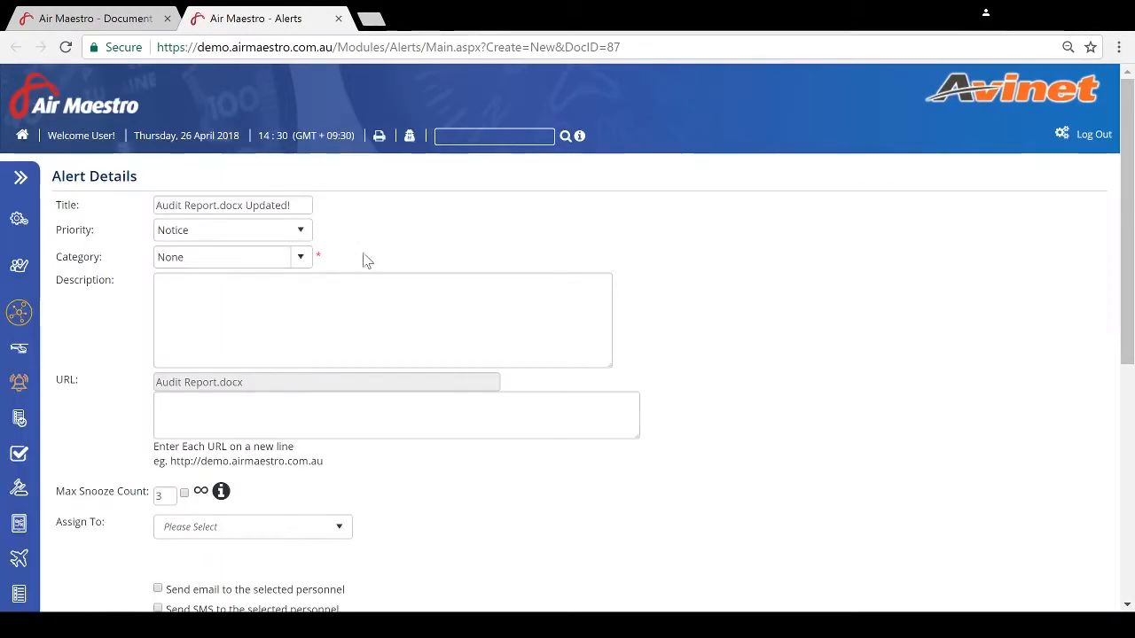
Change the alert's title to "Audit Report - Please Review"
drag(299, 207, 240, 206)
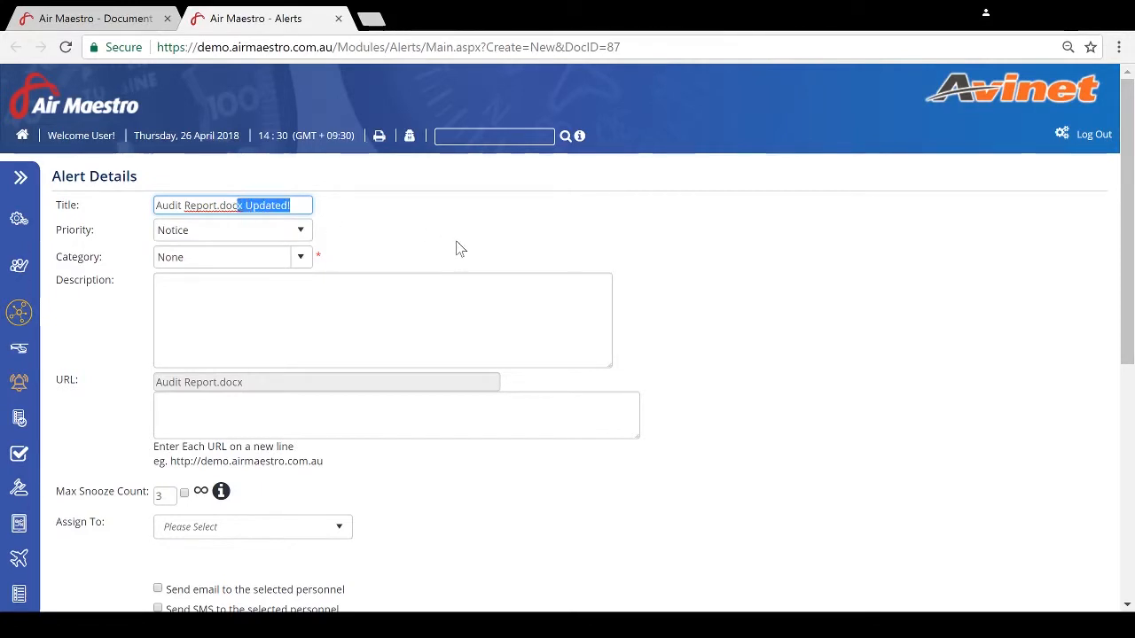
key(BackSpace)
key(BackSpace)
key(BackSpace)
key(BackSpace)
key(BackSpace)
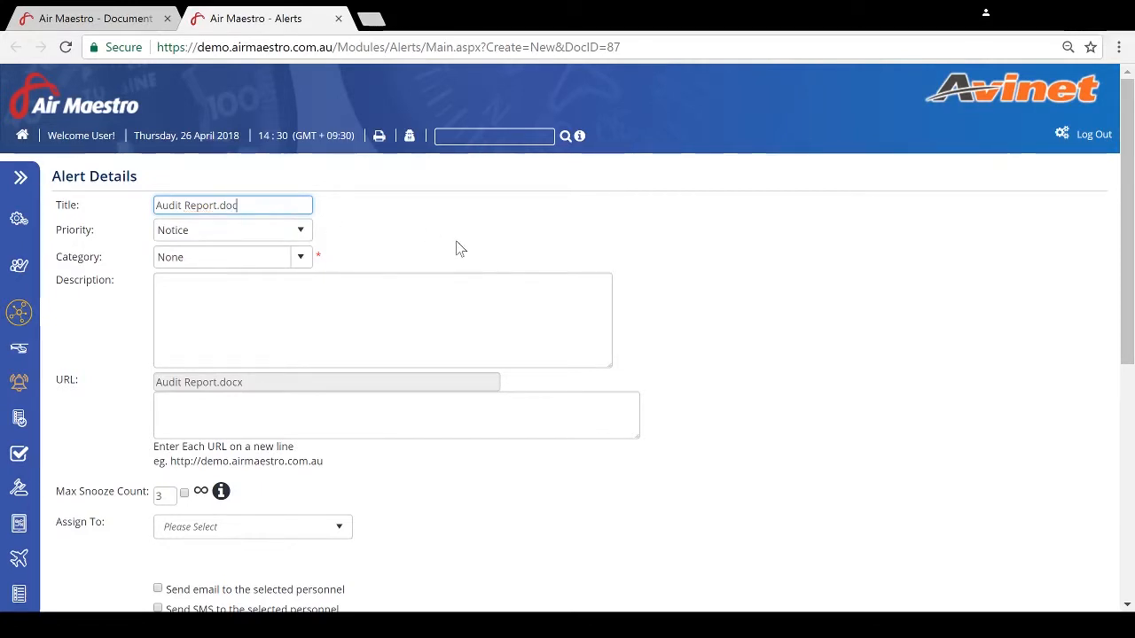
text(- Please Revi)
text(ew)
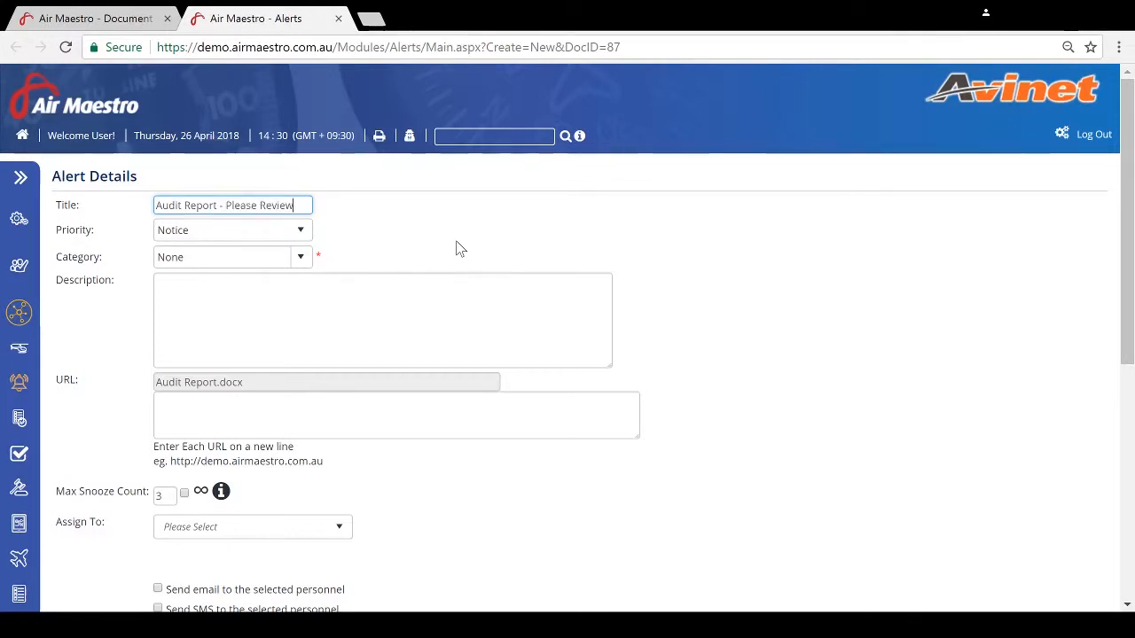
Set the alert's priority to Notice and its category to Video Training
click(294, 231)
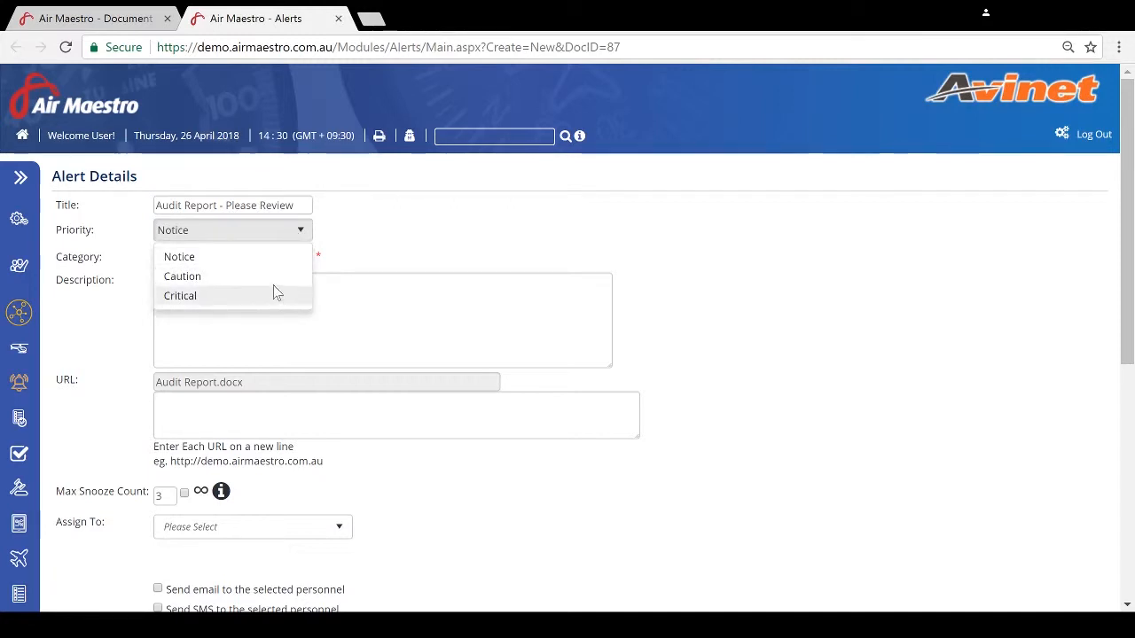
click(246, 257)
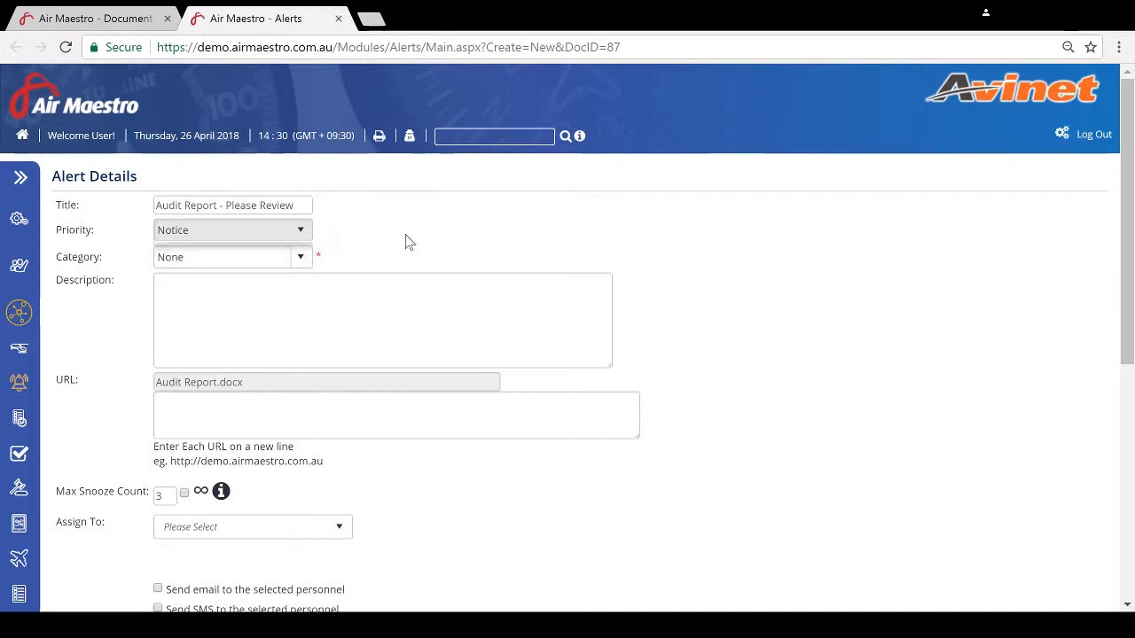
click(300, 257)
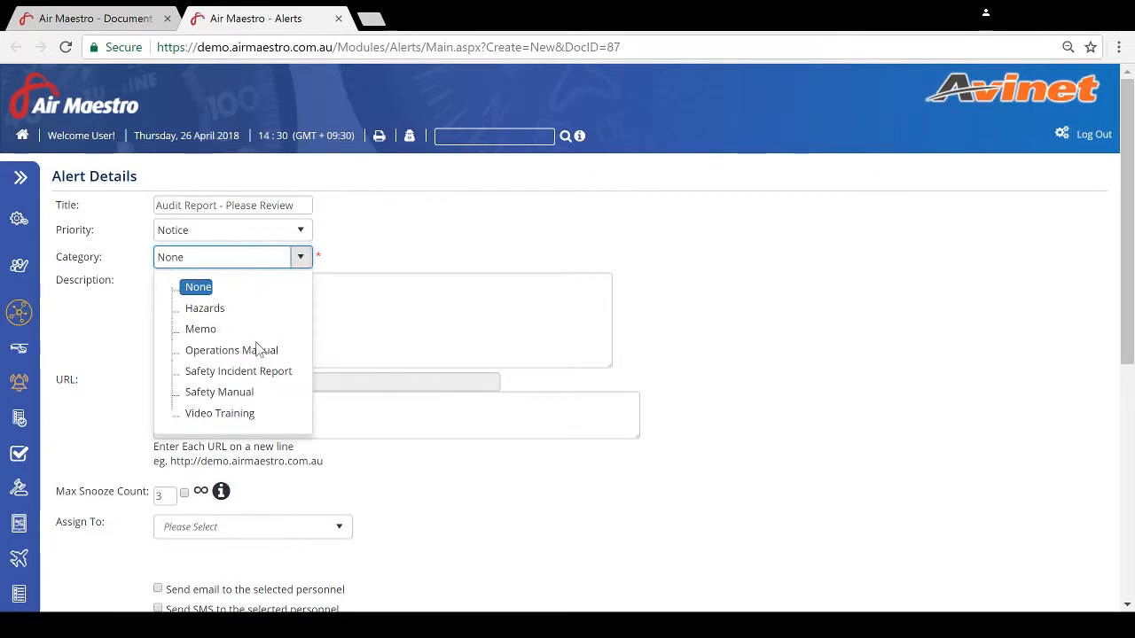
click(220, 414)
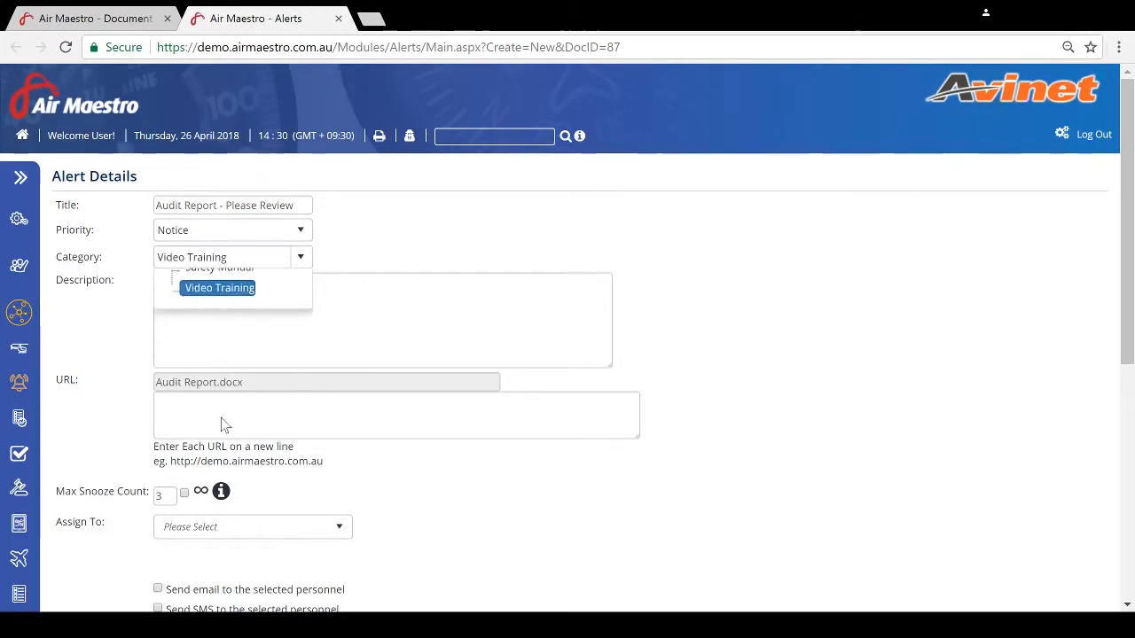
Enter "Please review" as the alert's description
click(393, 322)
text(Please r)
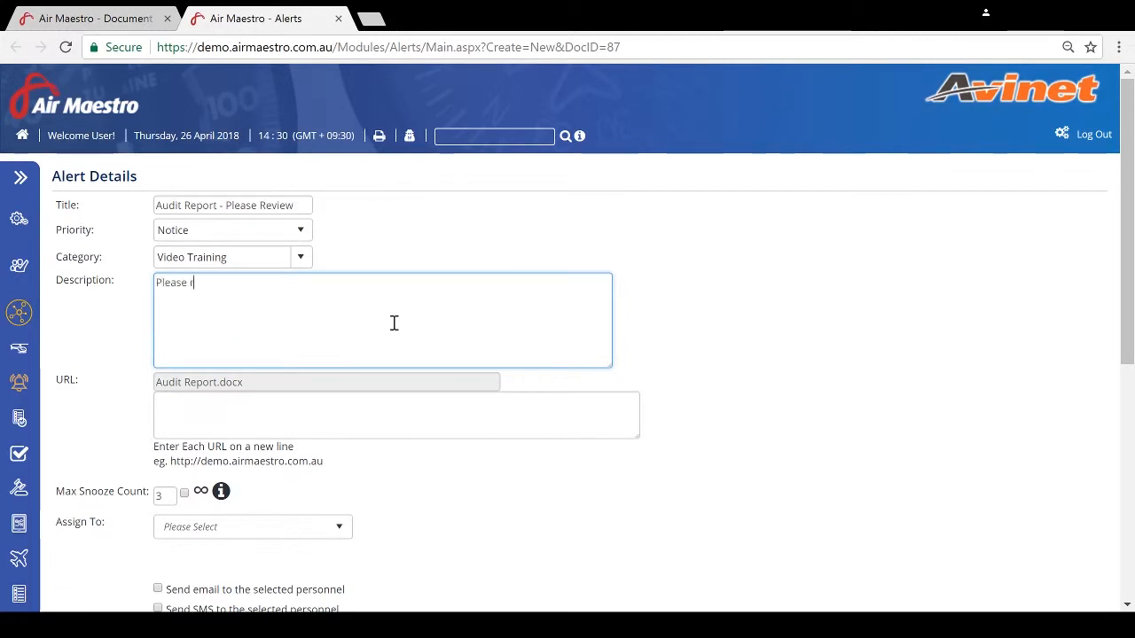
text(eview)
click(747, 318)
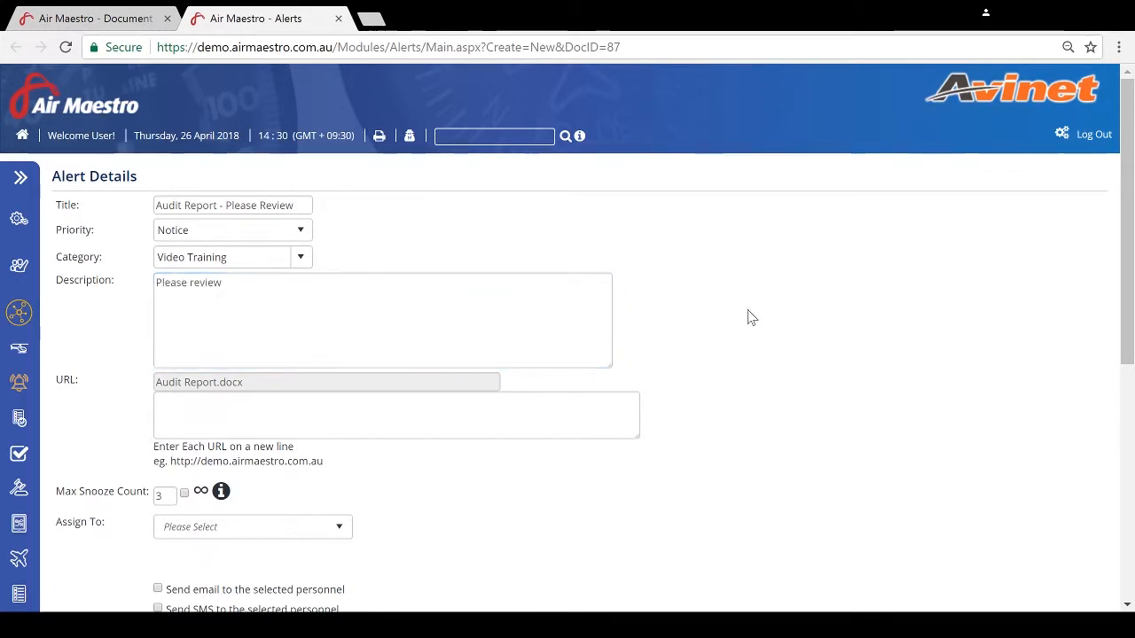
scroll(763, 319, down, 3)
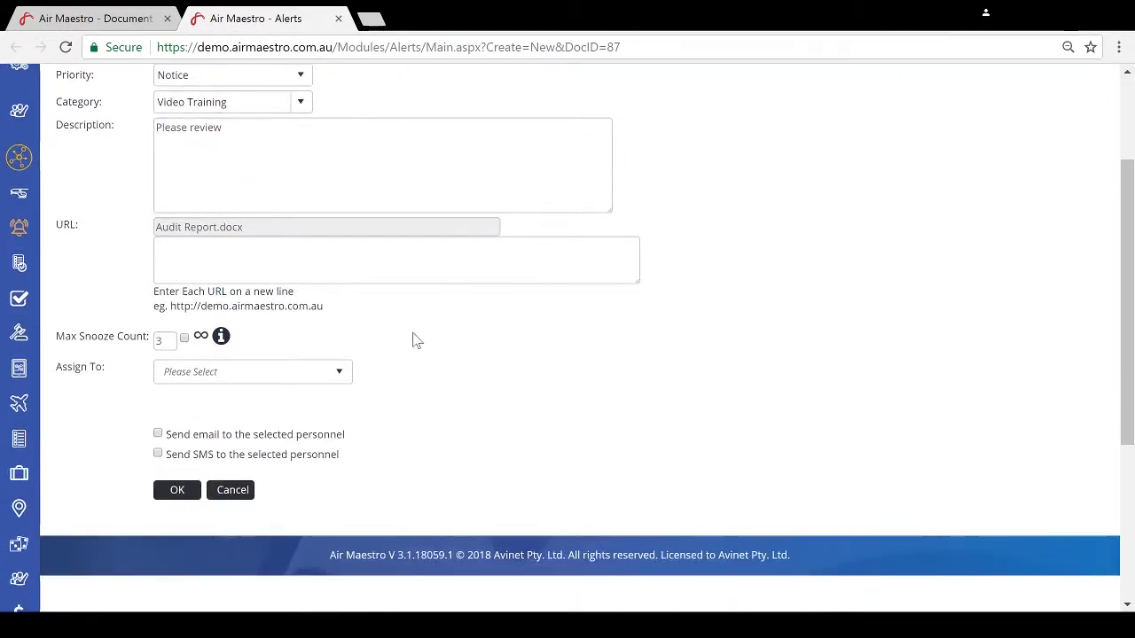
click(312, 254)
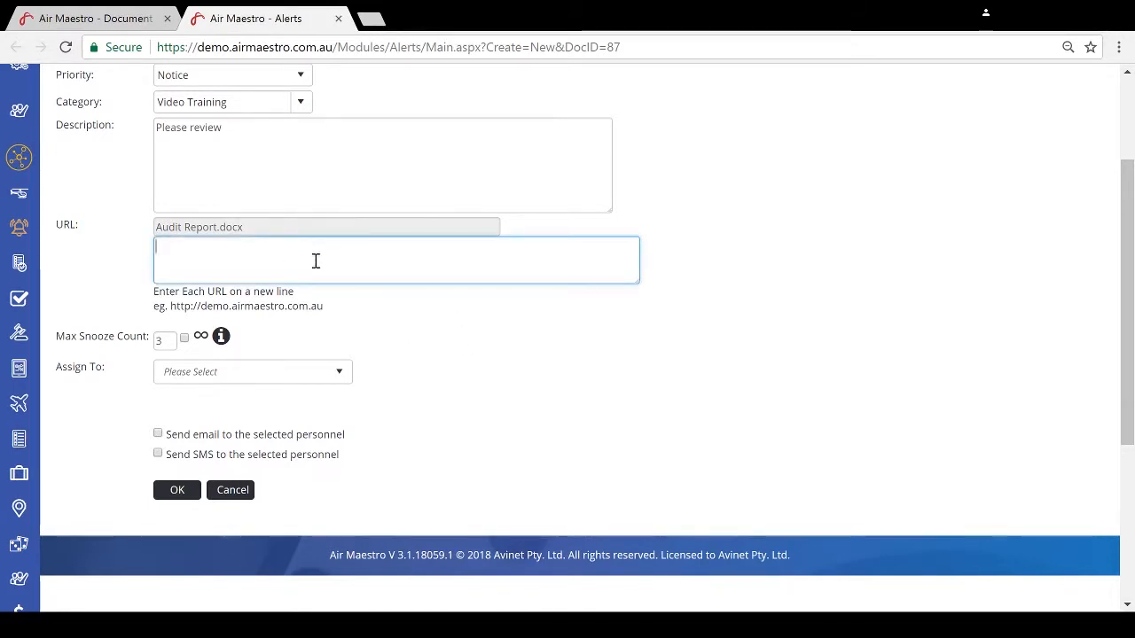
scroll(238, 258, up, 1)
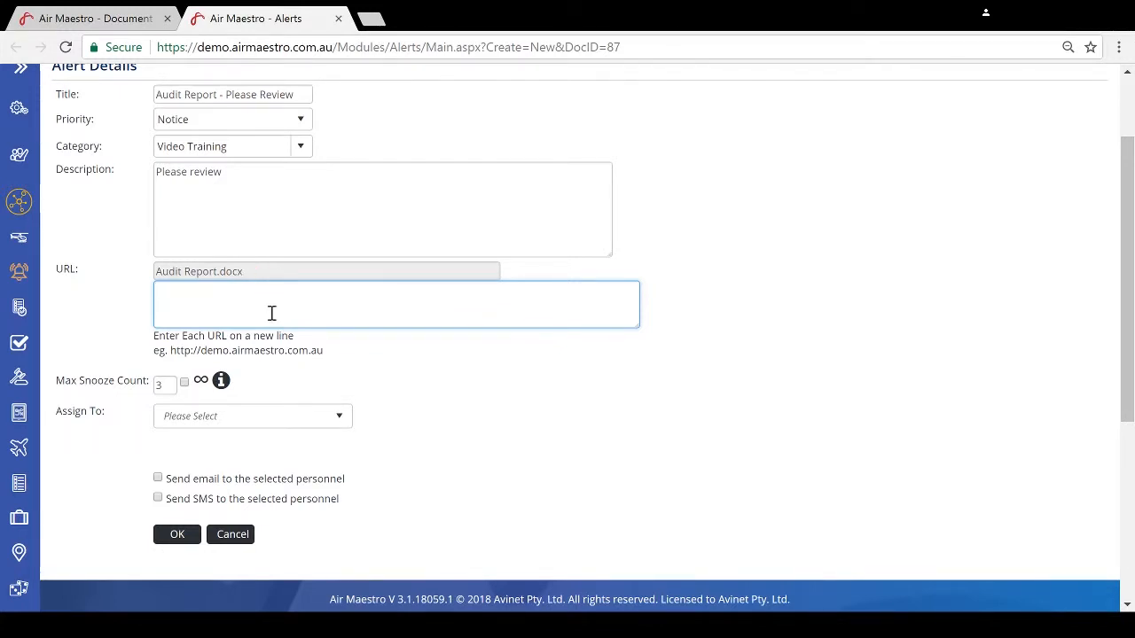
scroll(271, 313, down, 1)
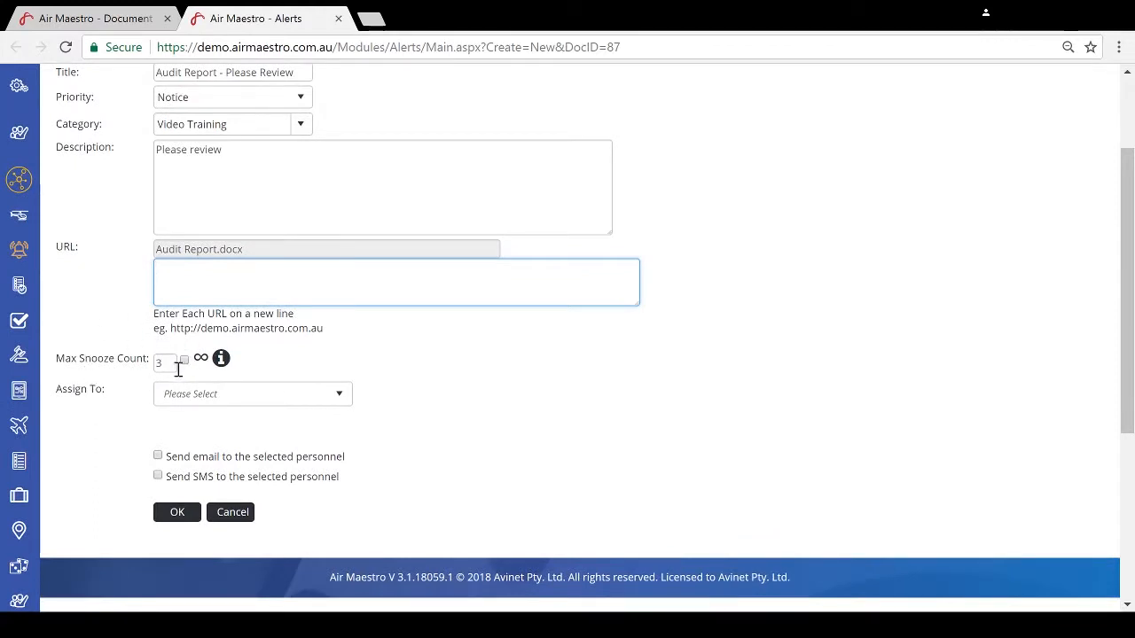
click(171, 365)
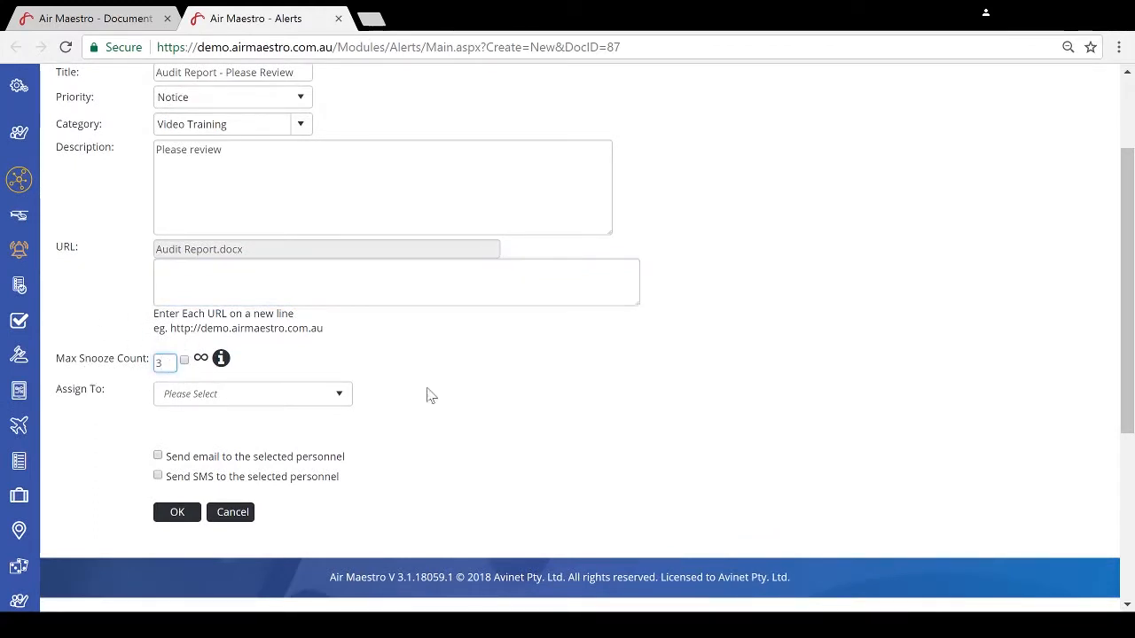
Assign the alert to all personnel in Adelaide and Auckland, plus the first two captains listed under Bangkok
click(346, 399)
scroll(455, 414, down, 1)
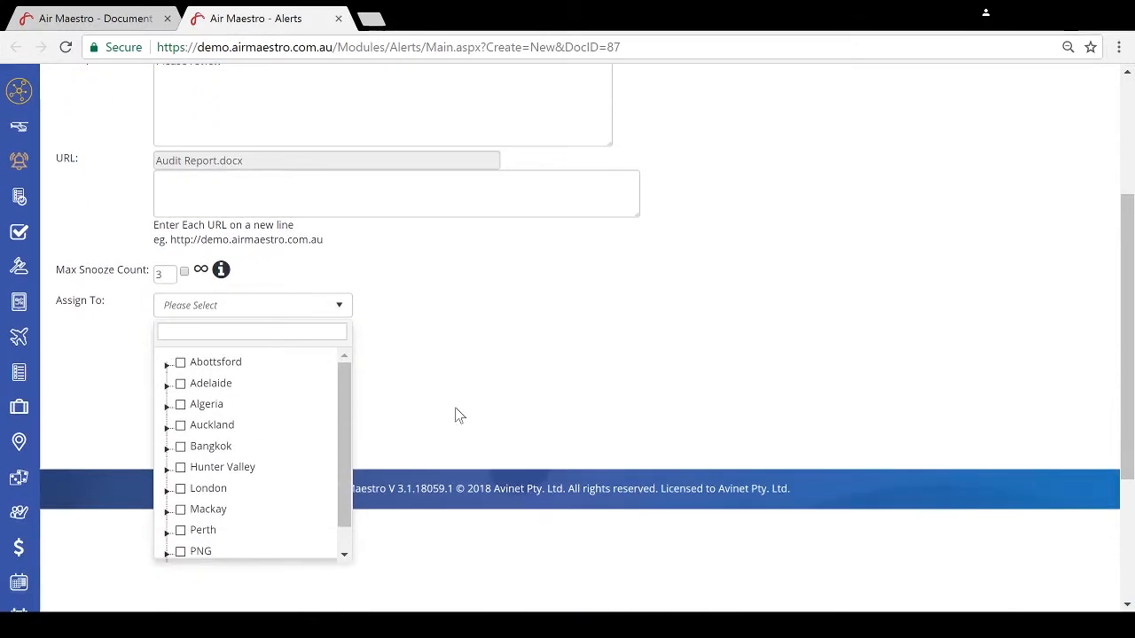
click(179, 386)
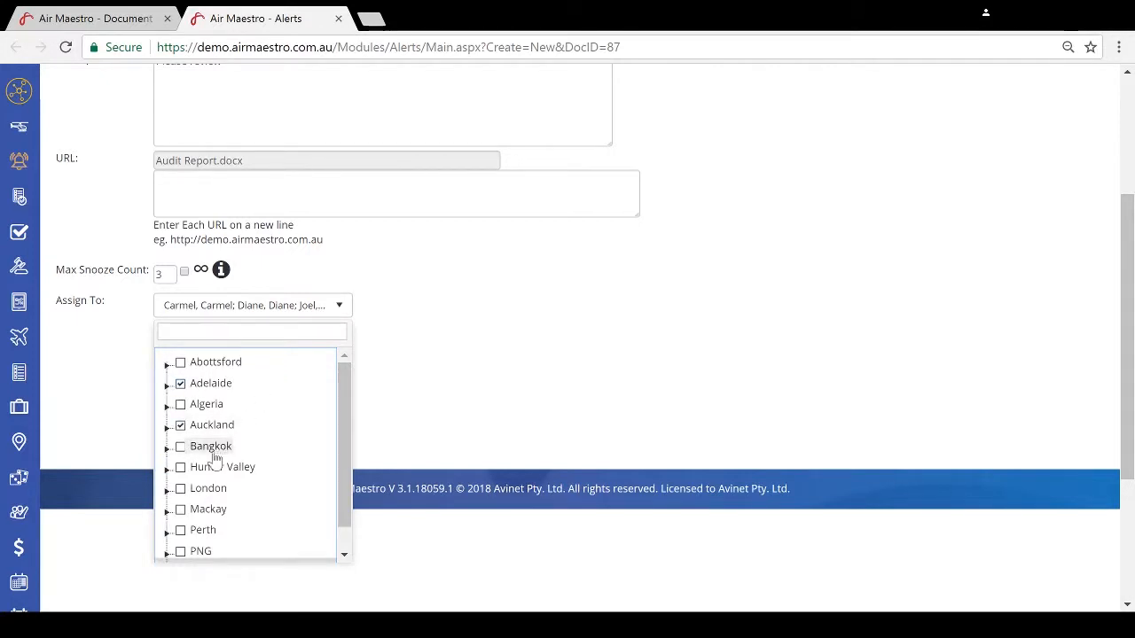
click(167, 449)
click(182, 468)
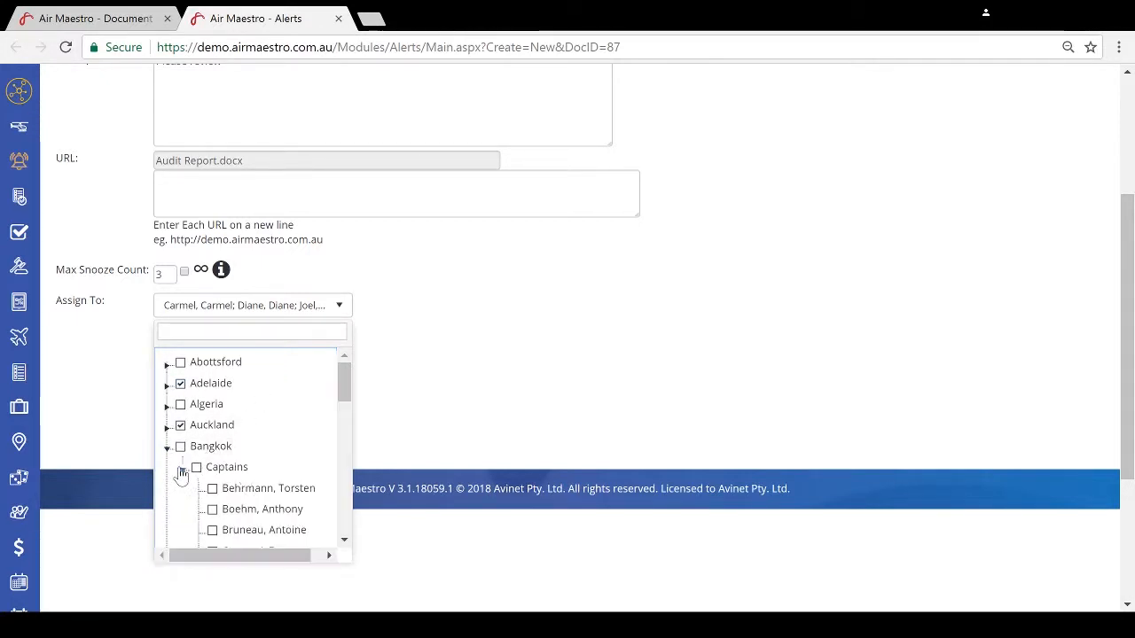
scroll(261, 471, down, 2)
click(213, 400)
click(212, 421)
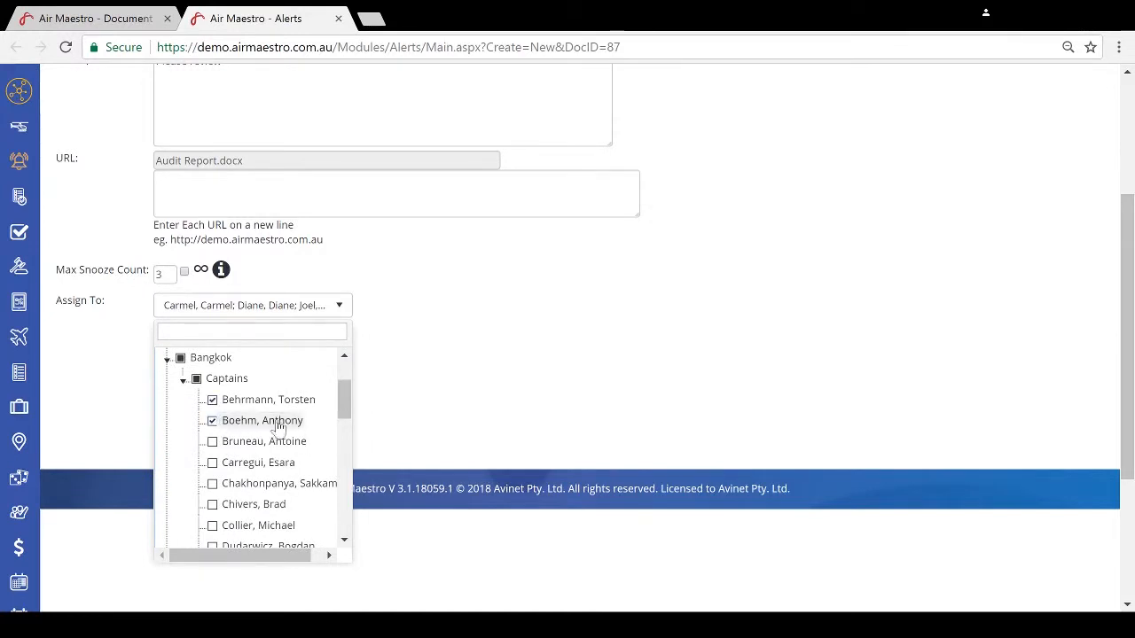
click(432, 309)
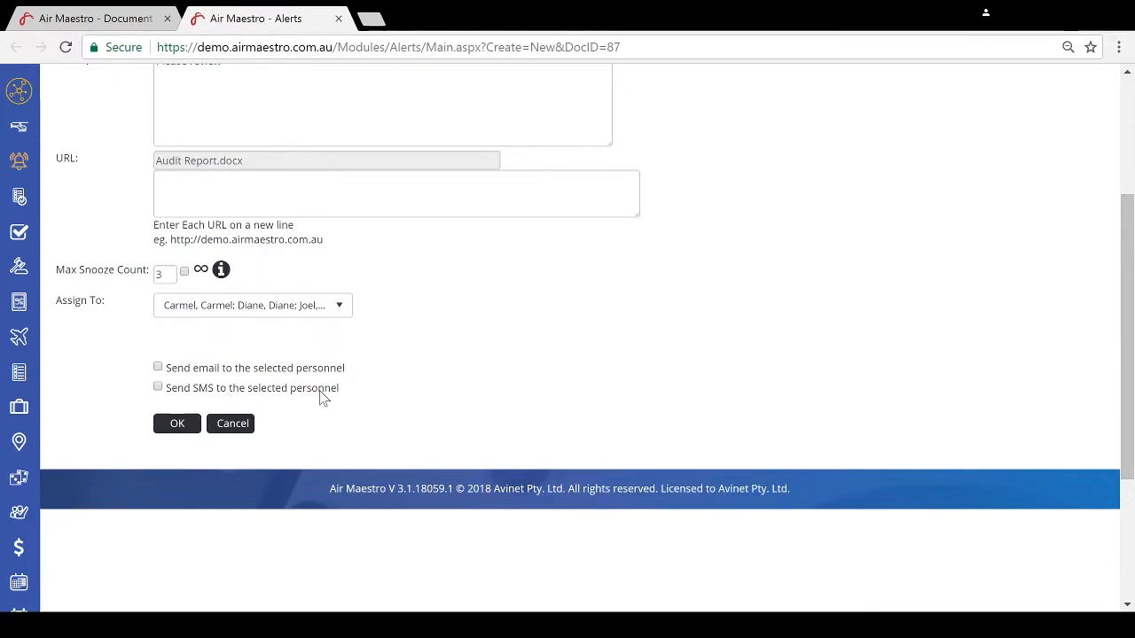
Enable sending an email to the selected personnel and save the new alert
click(261, 370)
scroll(449, 345, up, 2)
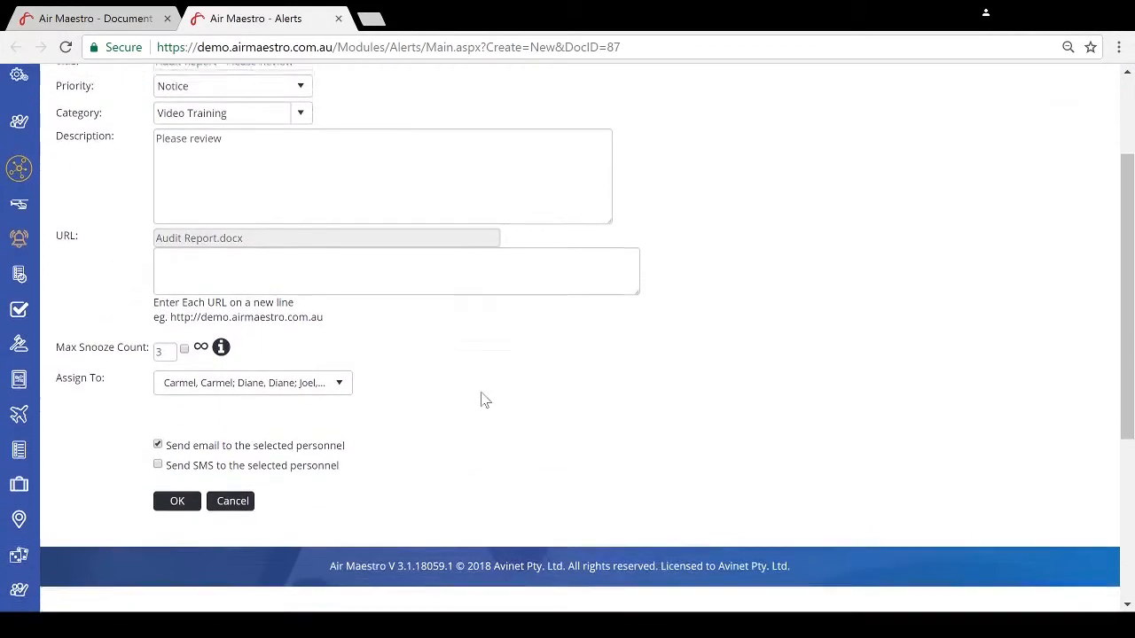
scroll(485, 400, down, 1)
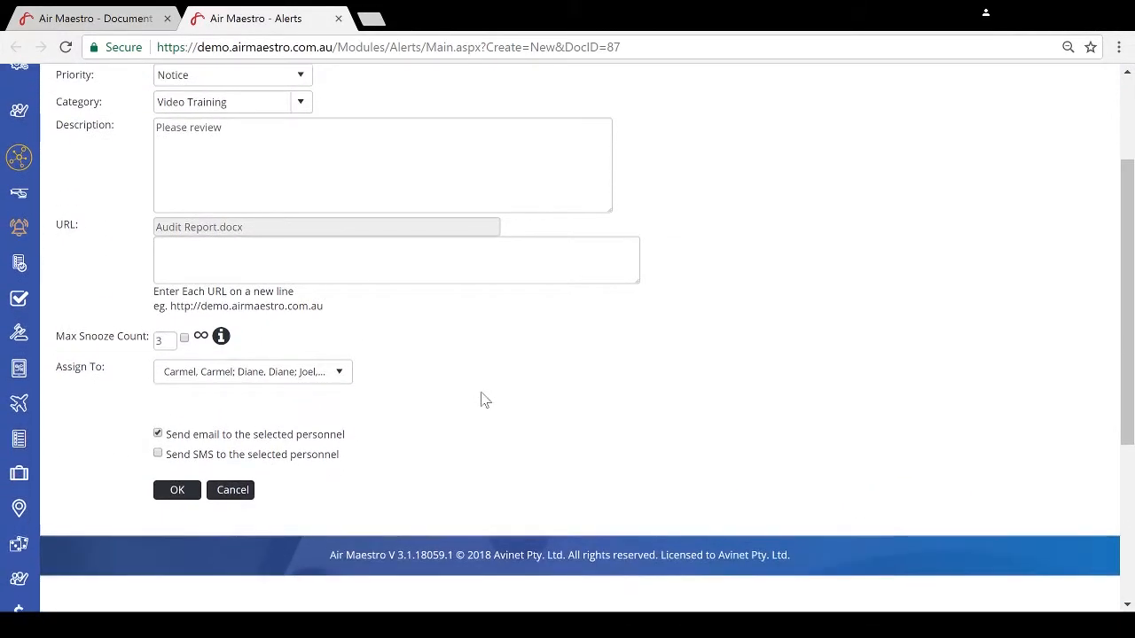
click(192, 493)
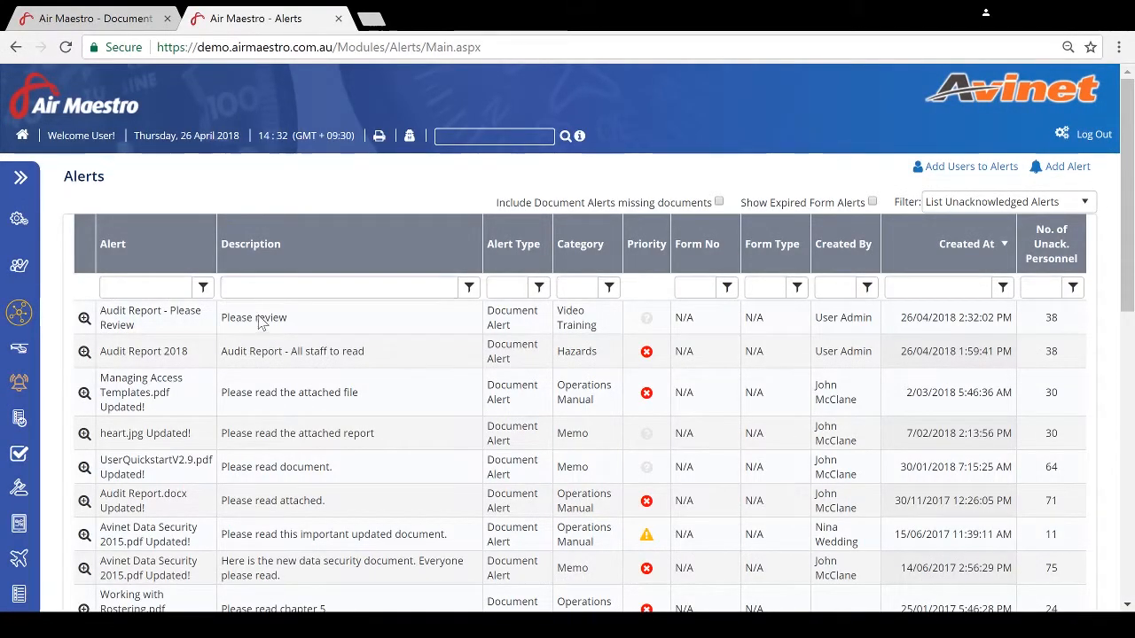
click(26, 180)
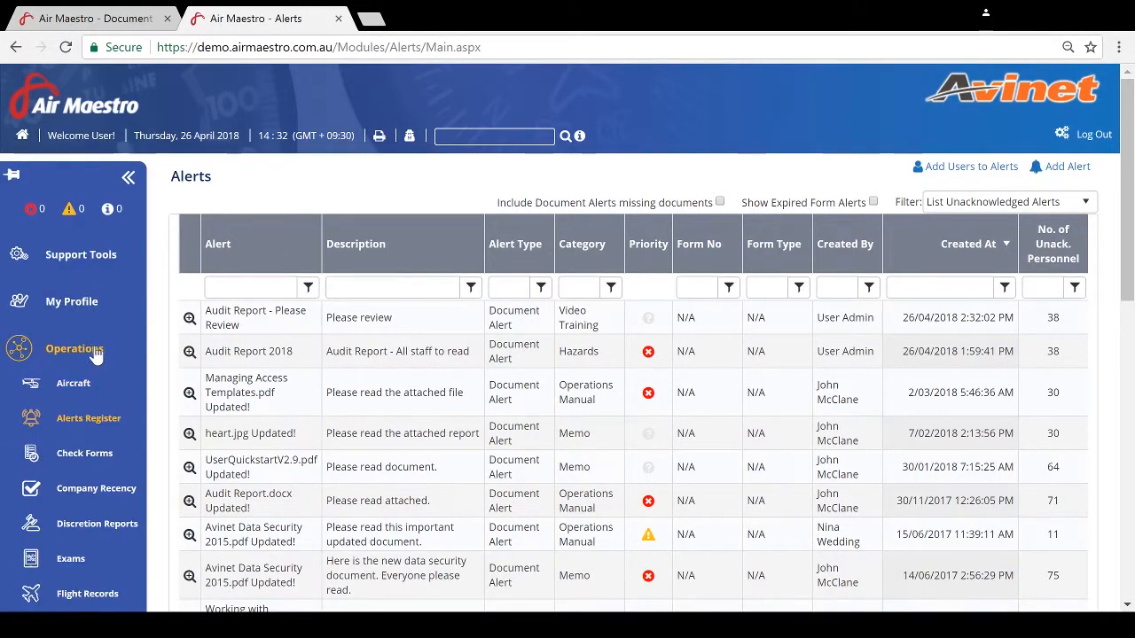
click(128, 179)
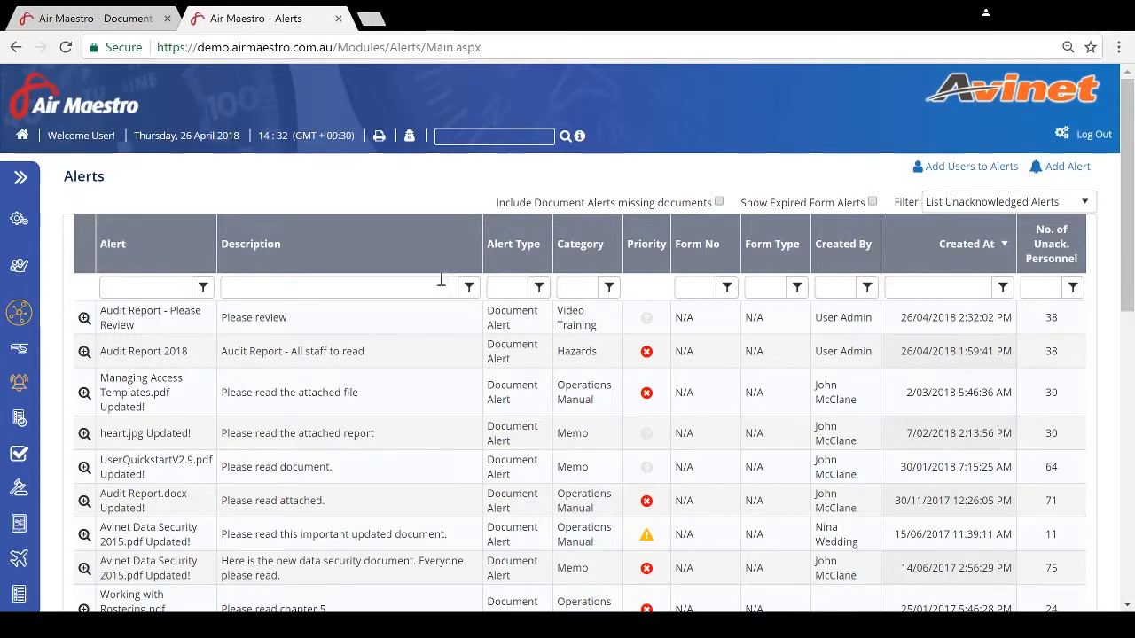
Open the "Audit Report - Please Review" alert from the register, review its details and recipients' read status, and close it without saving
click(84, 318)
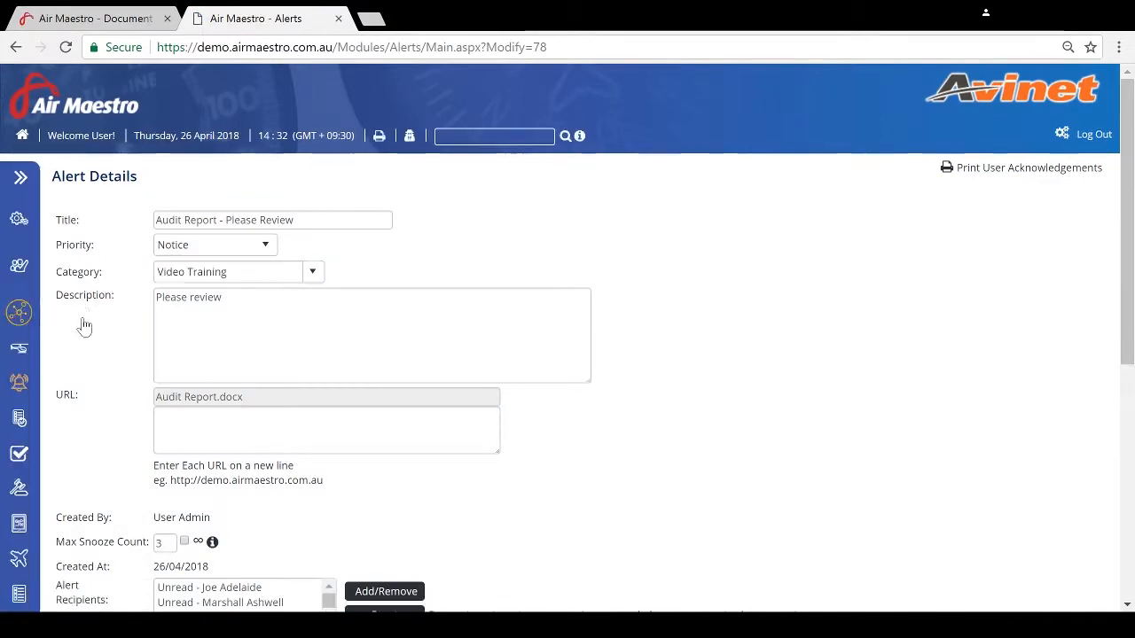
scroll(669, 400, down, 1)
scroll(669, 400, up, 1)
click(352, 312)
scroll(813, 404, down, 2)
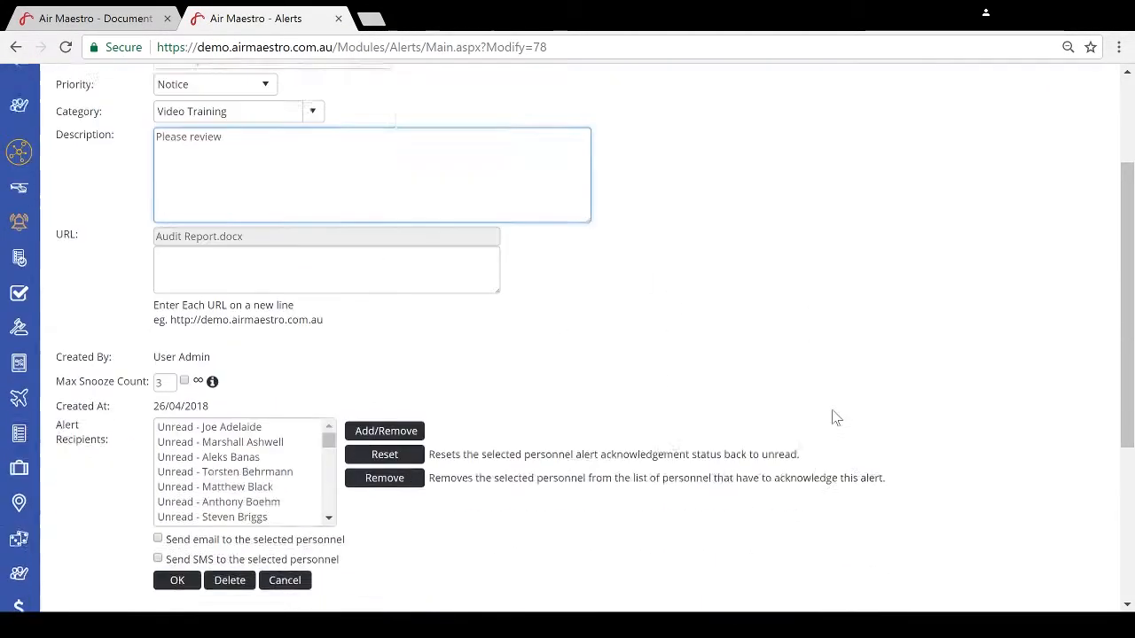
scroll(834, 418, down, 1)
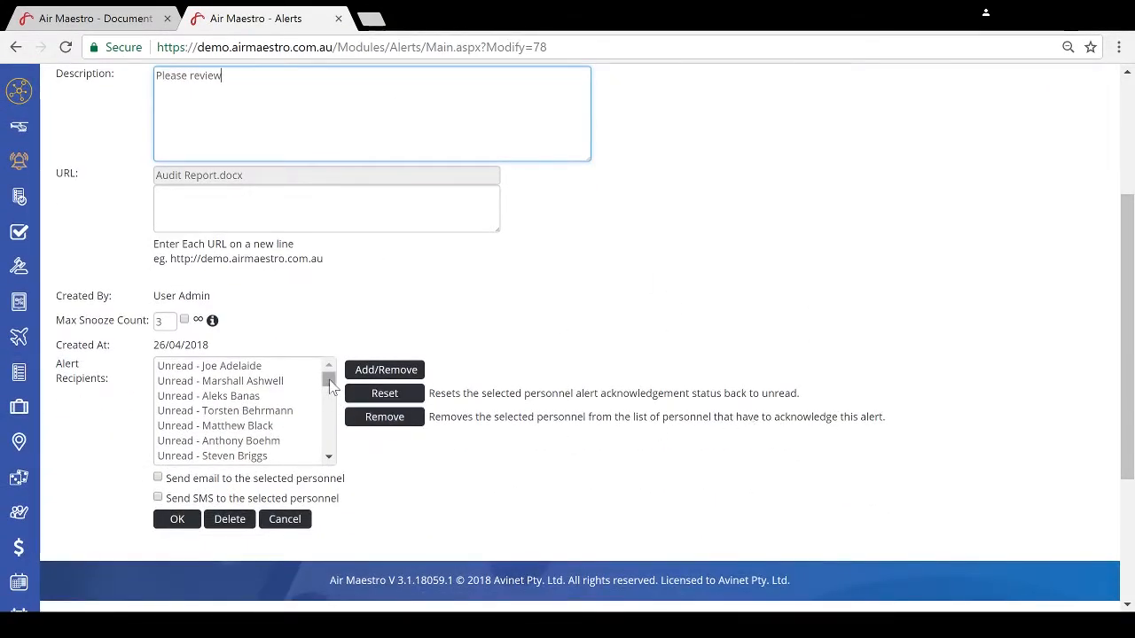
drag(329, 383, 299, 378)
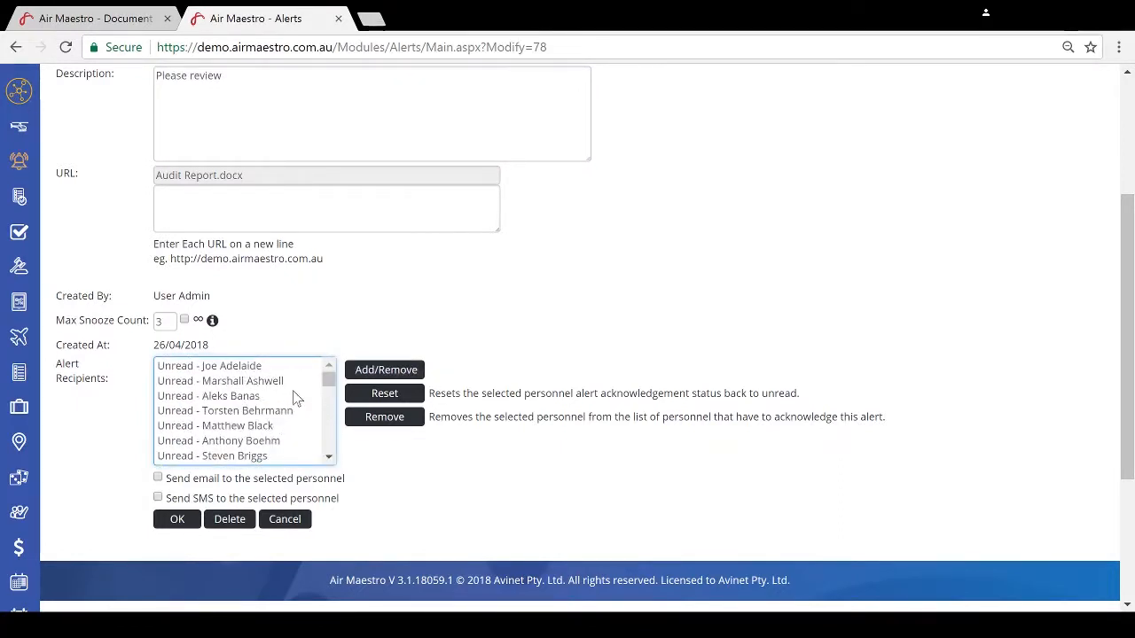
drag(323, 374, 342, 453)
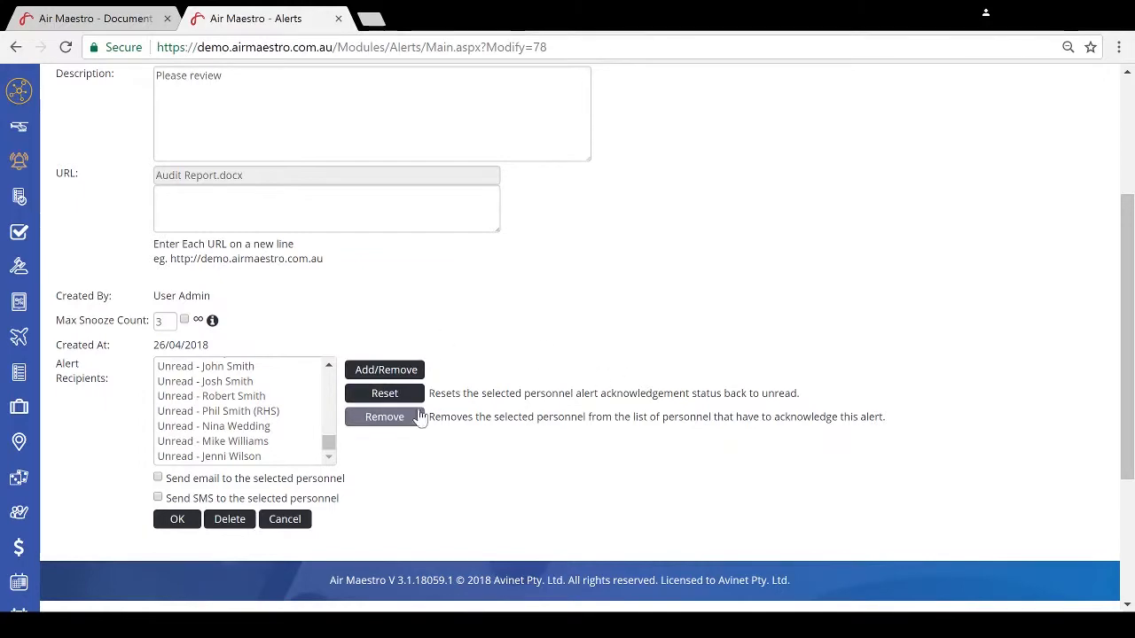
scroll(443, 416, up, 2)
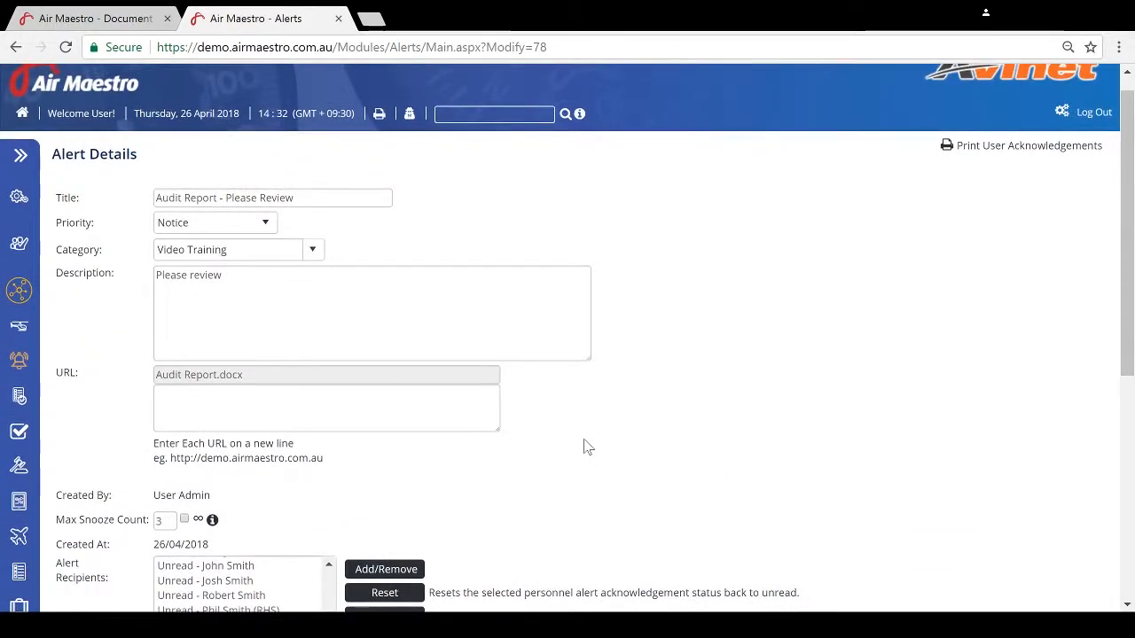
scroll(585, 448, down, 2)
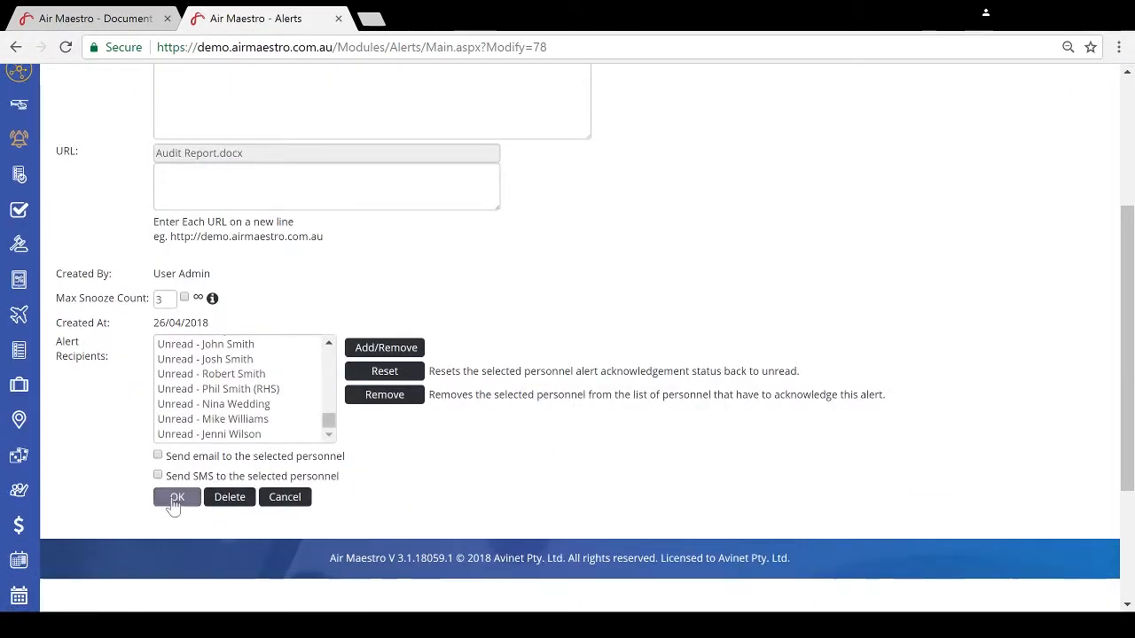
click(263, 497)
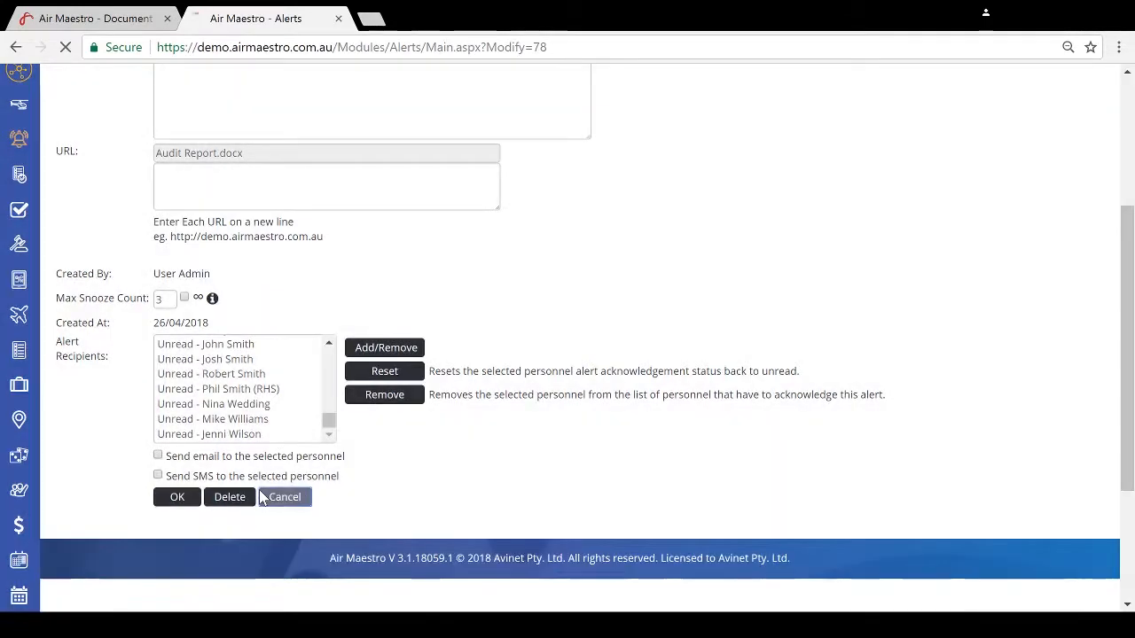